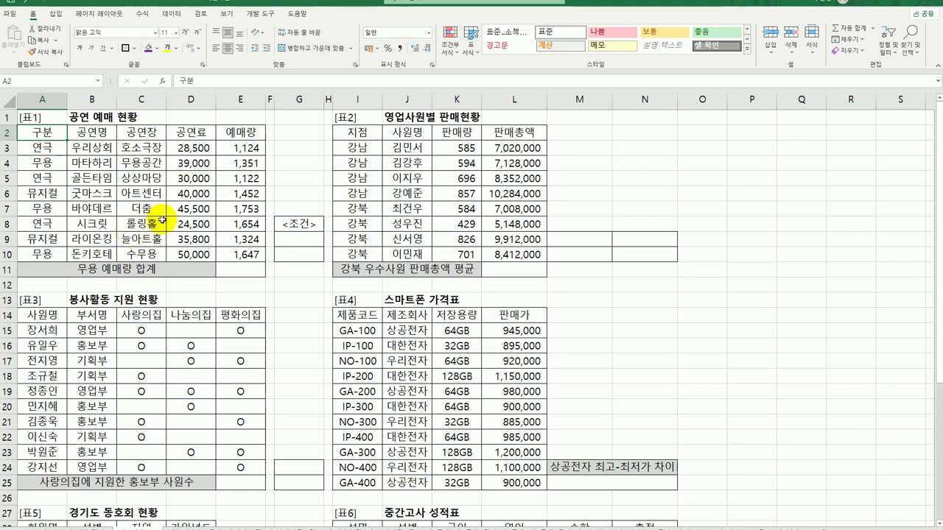
# Step: Enter the condition header 구분 in G9 and the value 무용 in G10
pyautogui.click(244, 274)
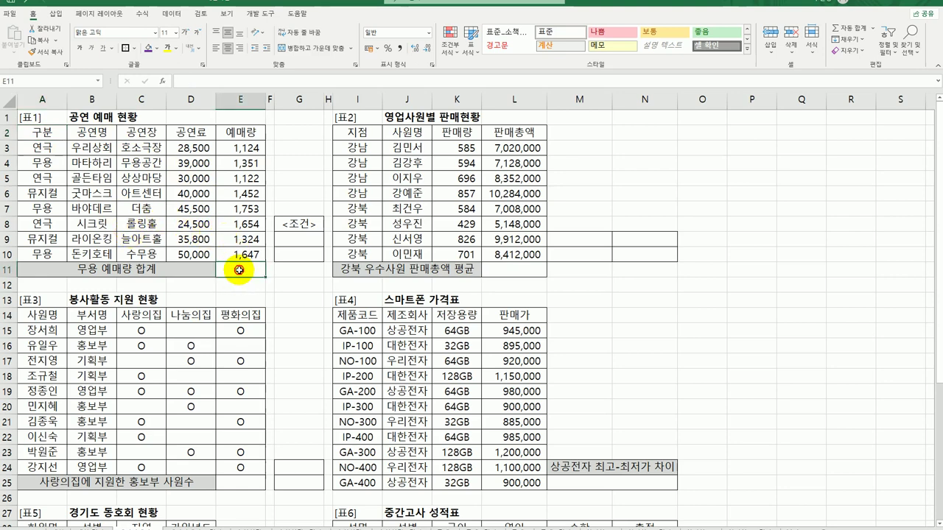
pyautogui.click(302, 235)
pyautogui.click(303, 255)
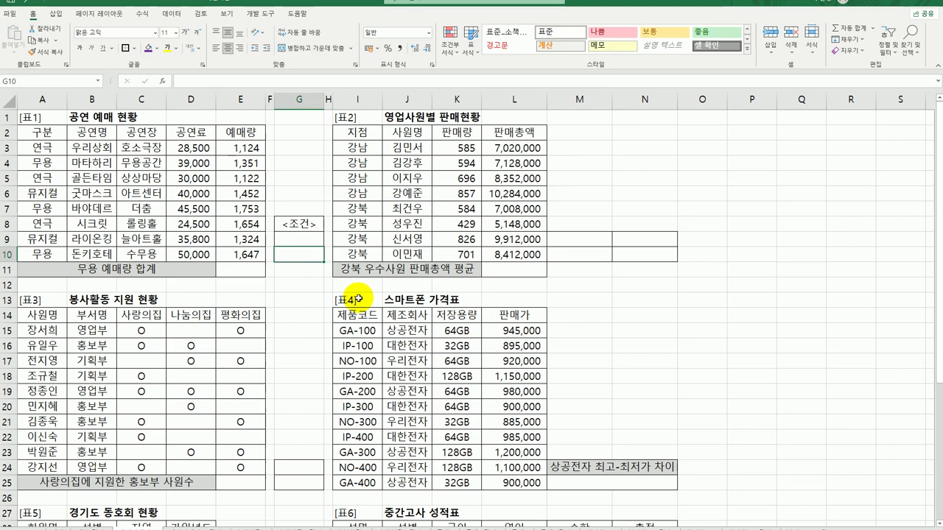
pyautogui.press('Up')
pyautogui.write('구분')
pyautogui.press('Return')
pyautogui.write('무용')
pyautogui.press('Return')
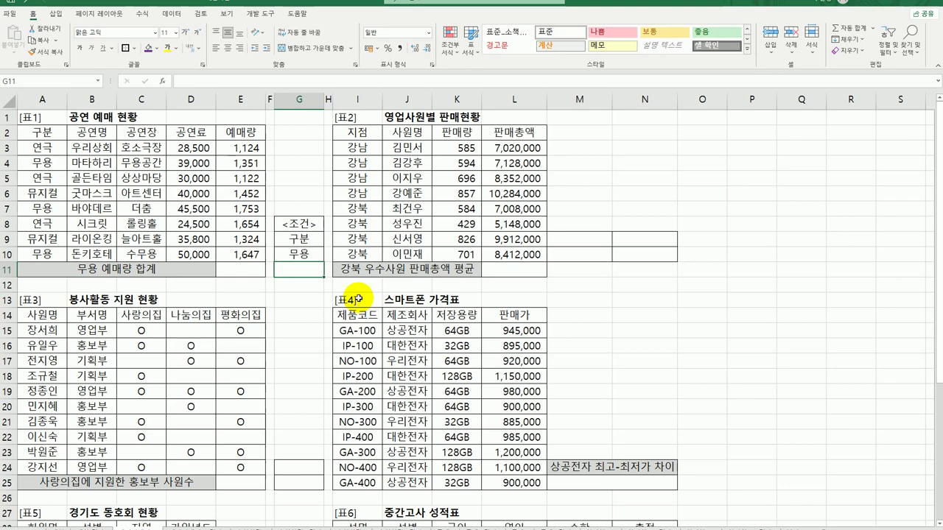
# Step: Copy the 구분 header and a 무용 entry from [표1] into the condition range G9:G10
pyautogui.click(47, 133)
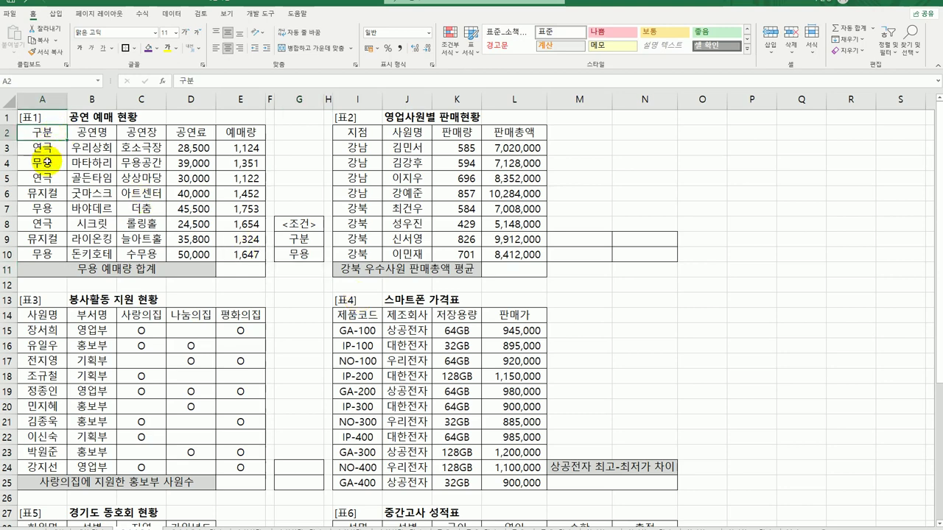
pyautogui.keyDown('ctrl'); pyautogui.click(46, 163); pyautogui.keyUp('ctrl')
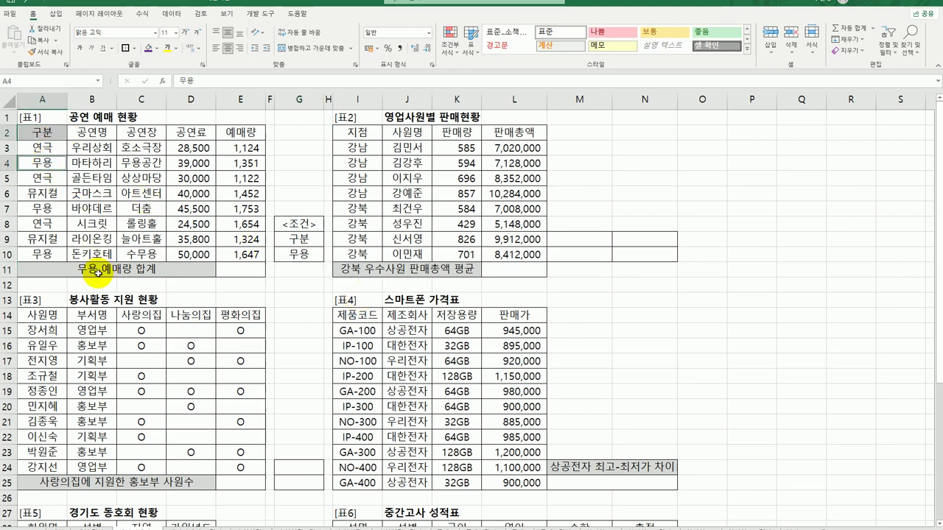
pyautogui.hotkey('ctrl', 'c')
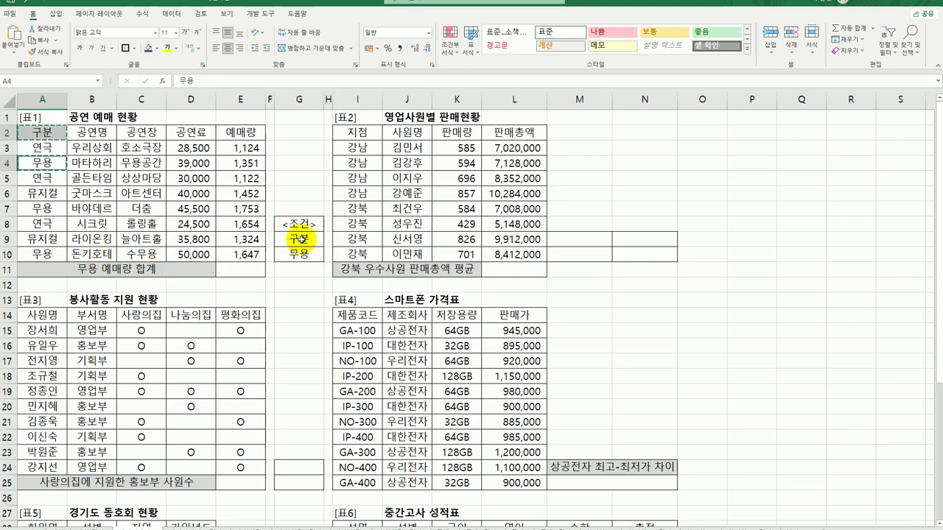
pyautogui.click(299, 239)
pyautogui.hotkey('ctrl', 'v')
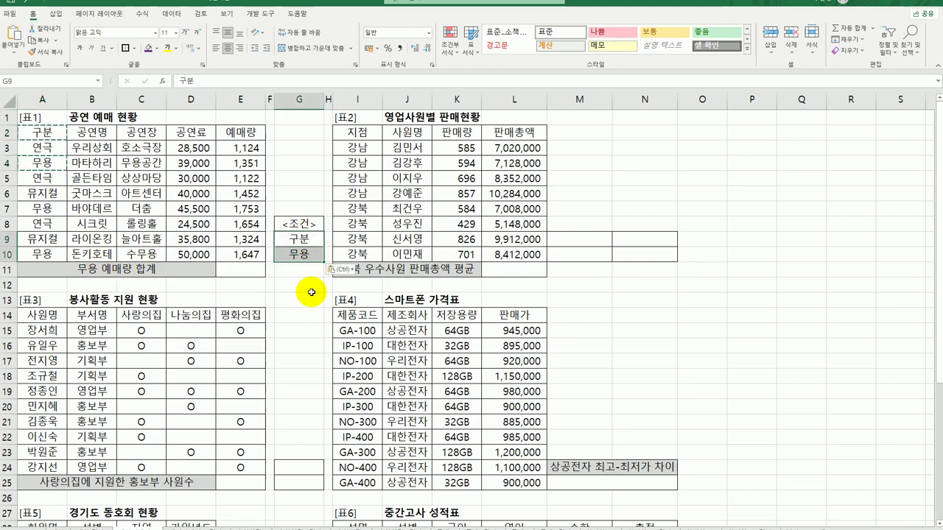
pyautogui.click(302, 255)
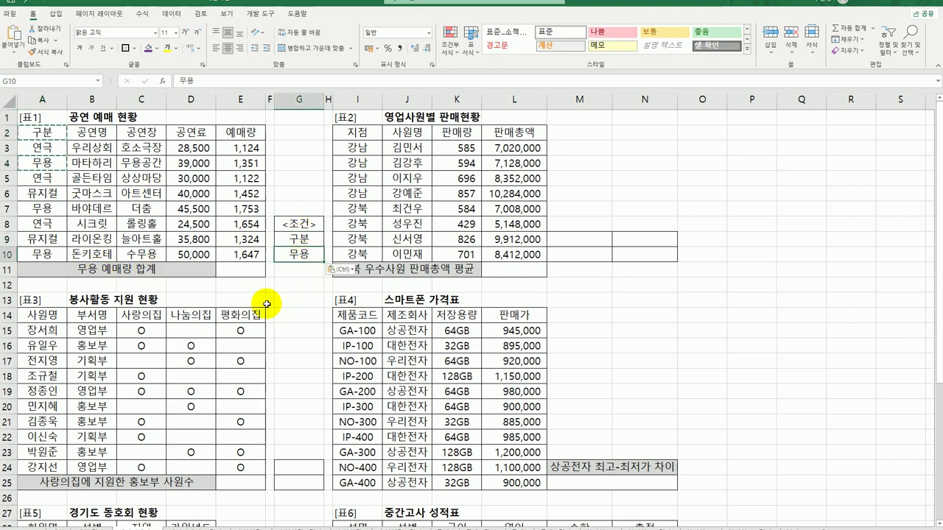
# Step: Start a DSUM formula in E11 for the 무용 예매량 합계 and open its function arguments
pyautogui.click(247, 270)
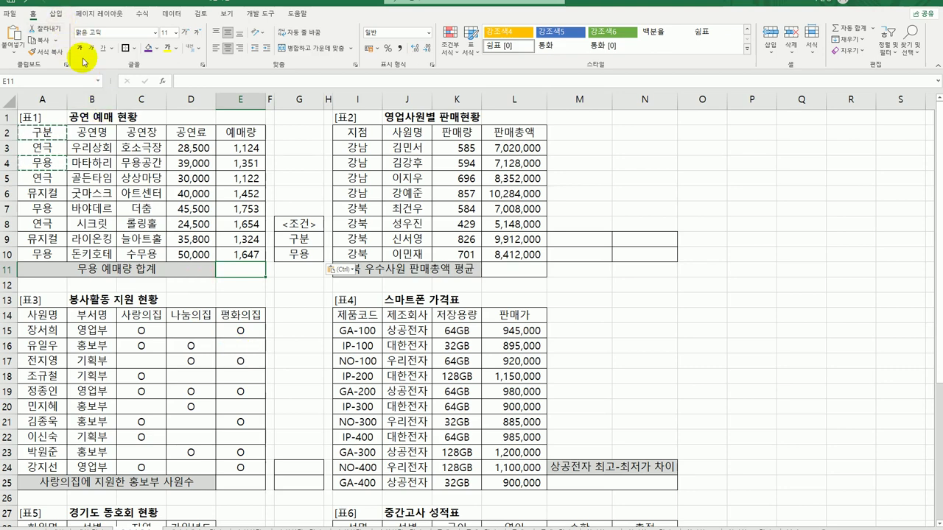
pyautogui.write('=ㅇ')
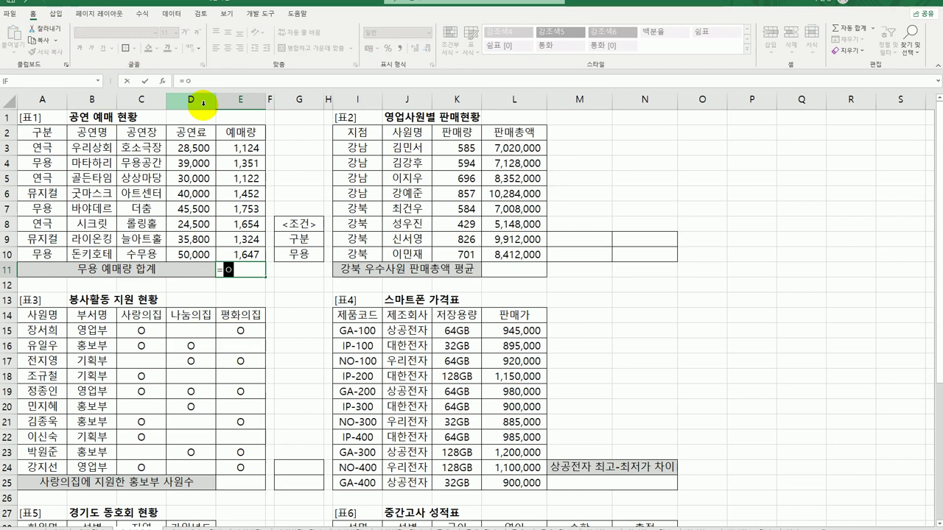
pyautogui.press('BackSpace')
pyautogui.write('d')
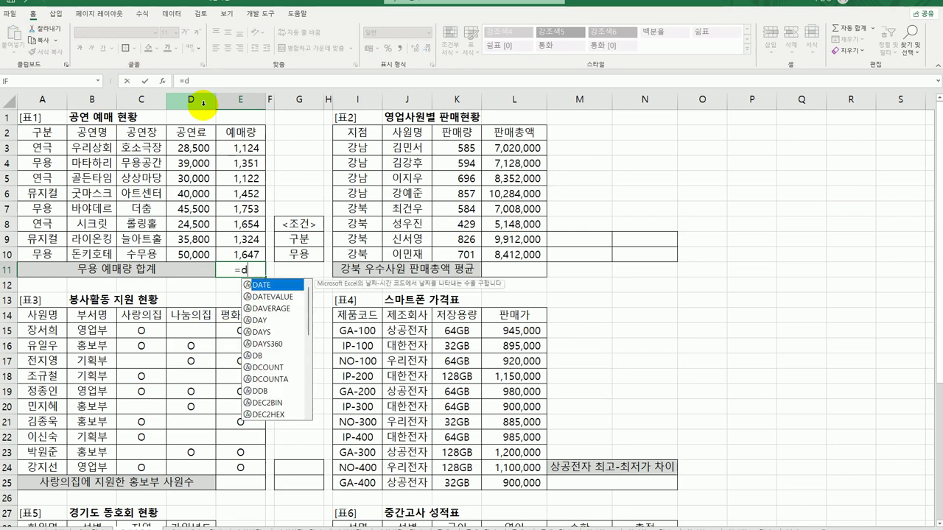
pyautogui.write('sum')
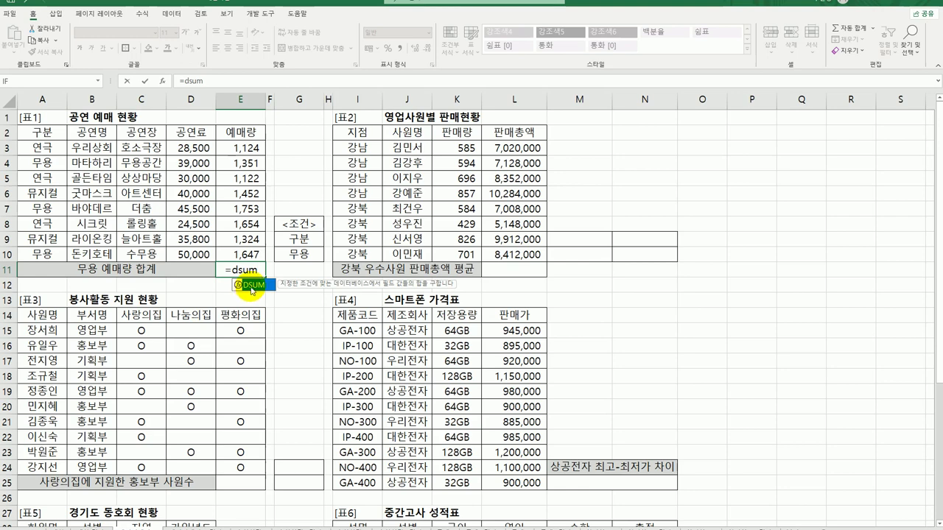
pyautogui.doubleClick(255, 287)
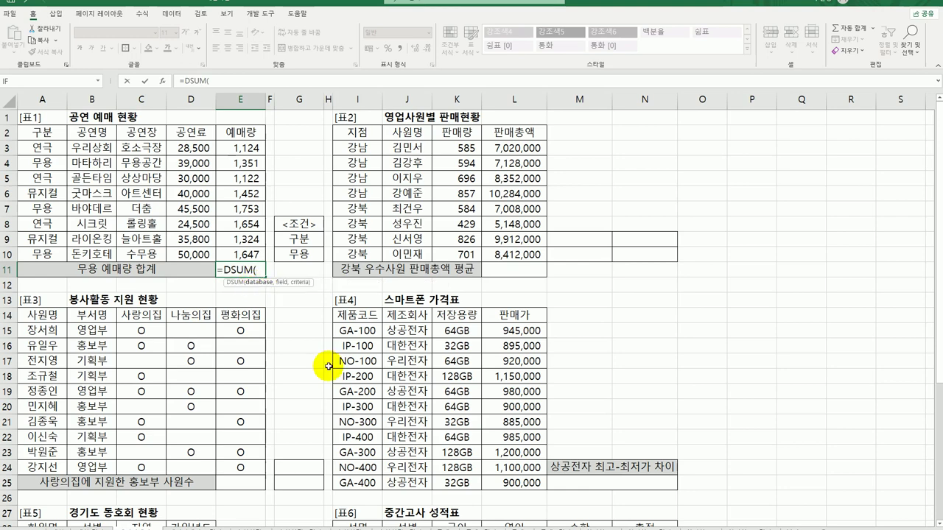
pyautogui.click(167, 83)
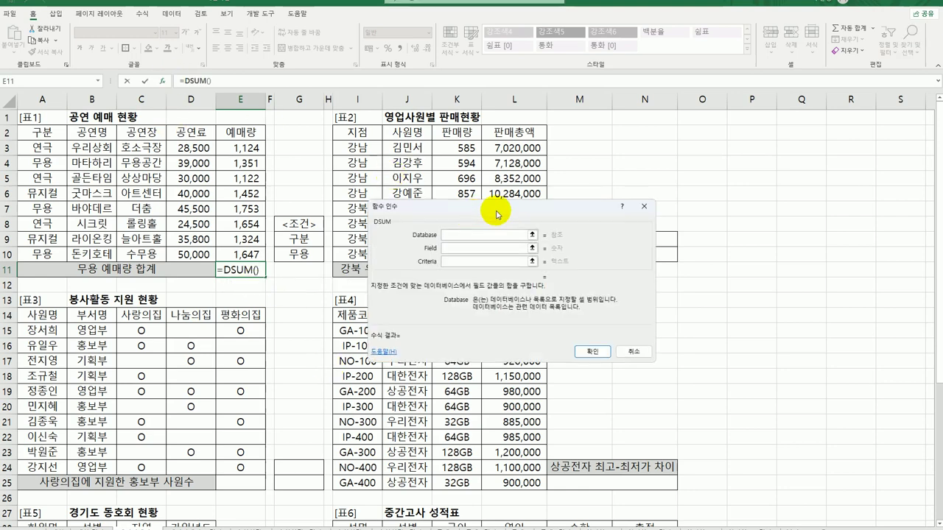
# Step: Set the DSUM database to the [표1] range A2:E10, including its header row
pyautogui.moveTo(495, 209); pyautogui.dragTo(483, 185)
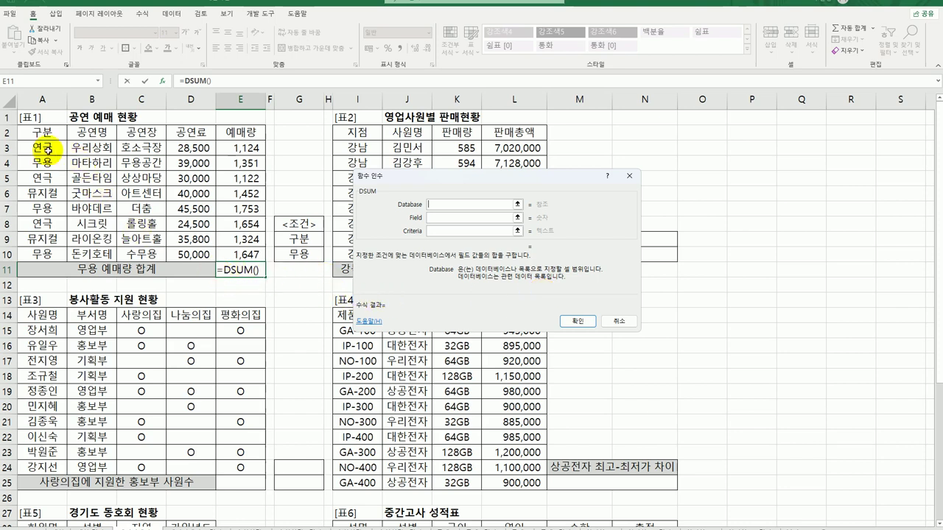
pyautogui.moveTo(44, 131); pyautogui.dragTo(246, 251)
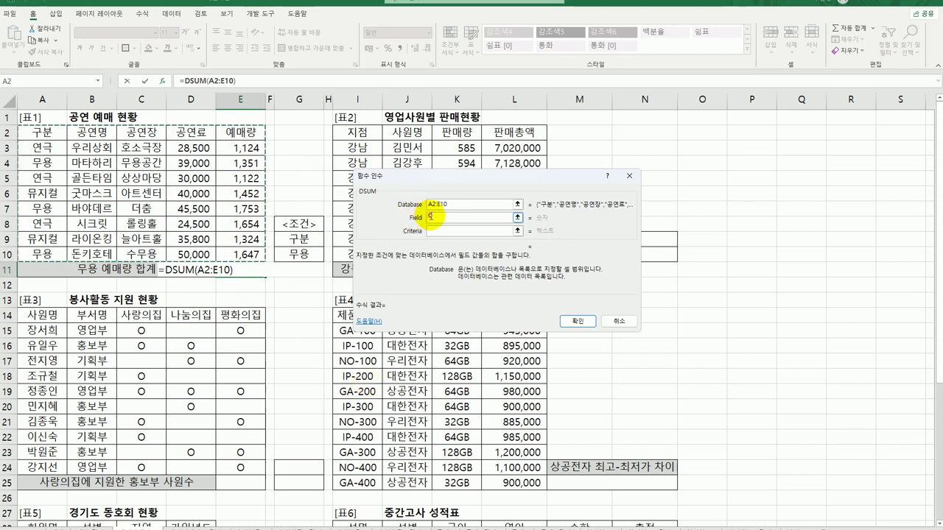
pyautogui.click(433, 218)
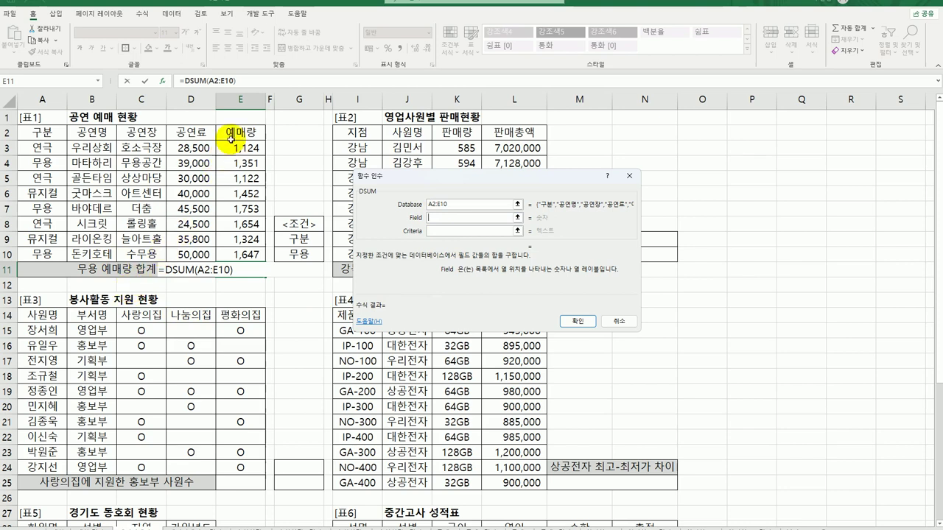
pyautogui.click(235, 136)
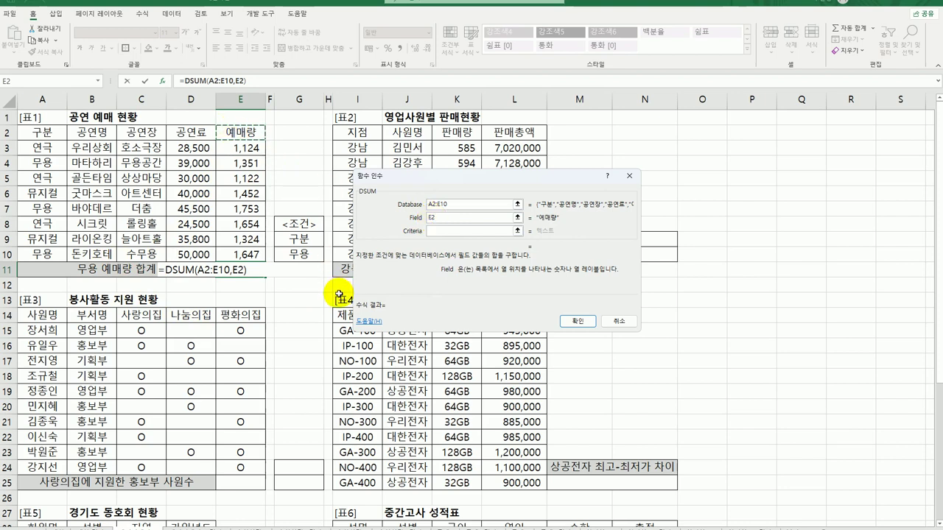
pyautogui.press('BackSpace')
pyautogui.press('BackSpace')
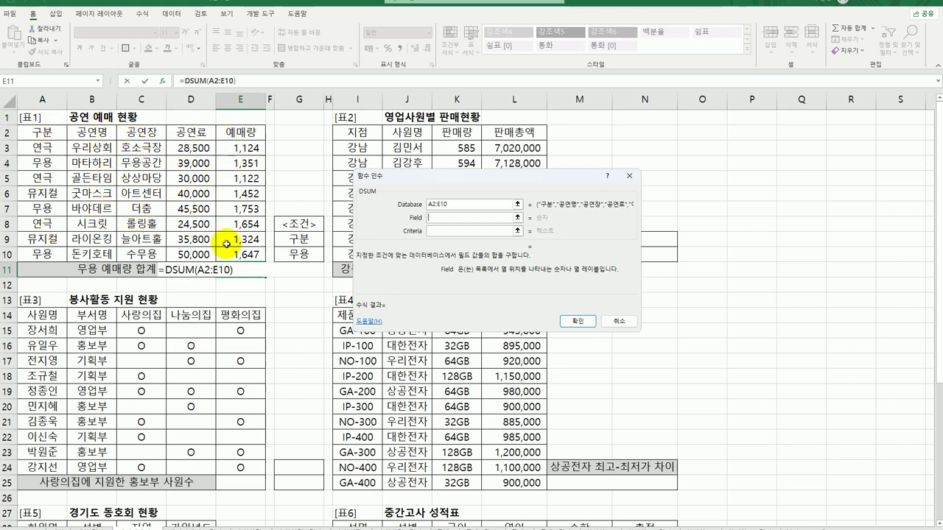
# Step: Complete the DSUM with column number 5 as the field and G9:G10 as the criteria
pyautogui.write('5')
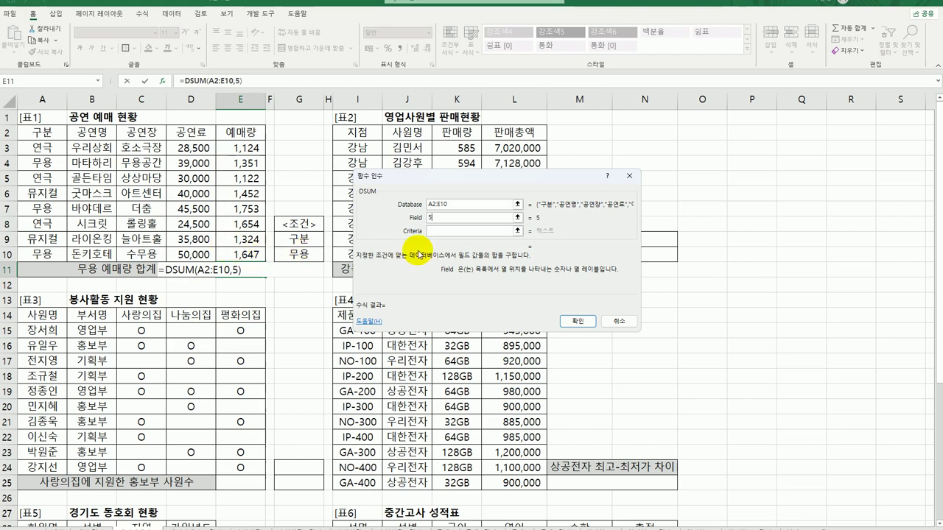
pyautogui.click(437, 232)
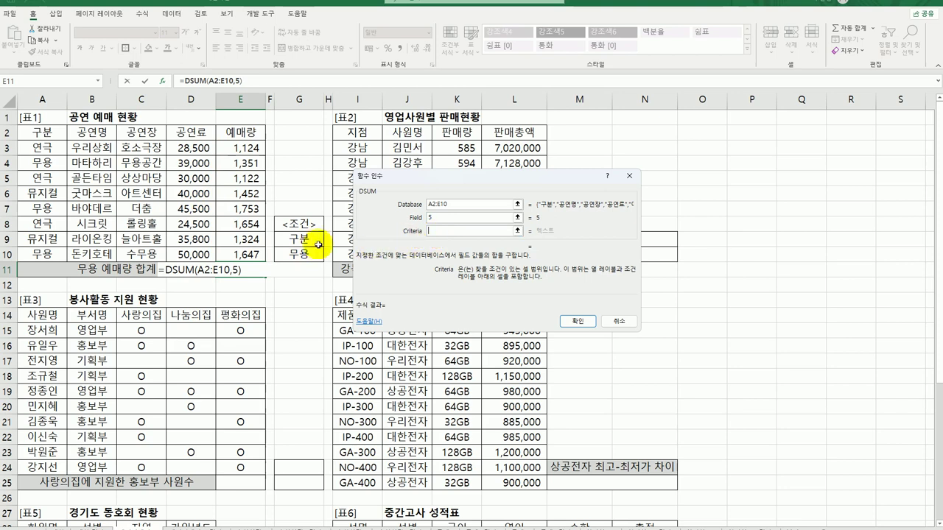
pyautogui.moveTo(303, 240); pyautogui.dragTo(304, 255)
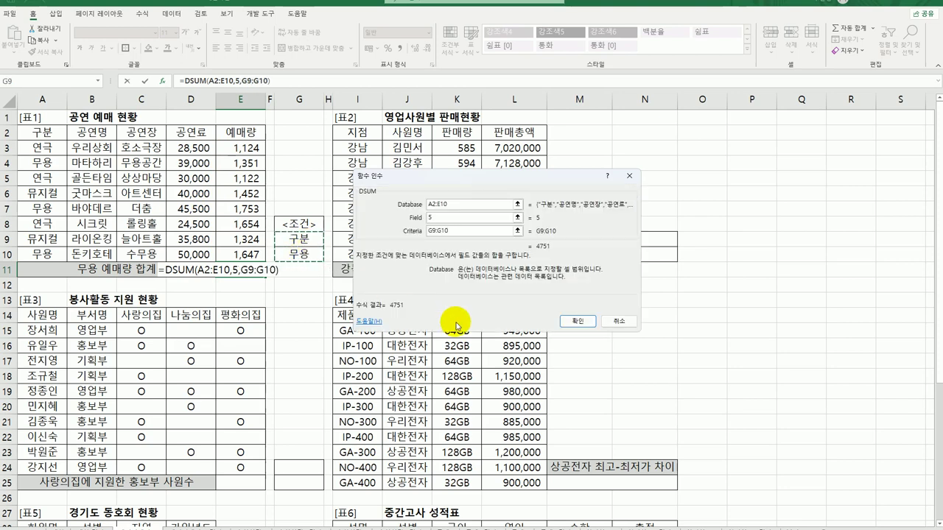
pyautogui.click(578, 322)
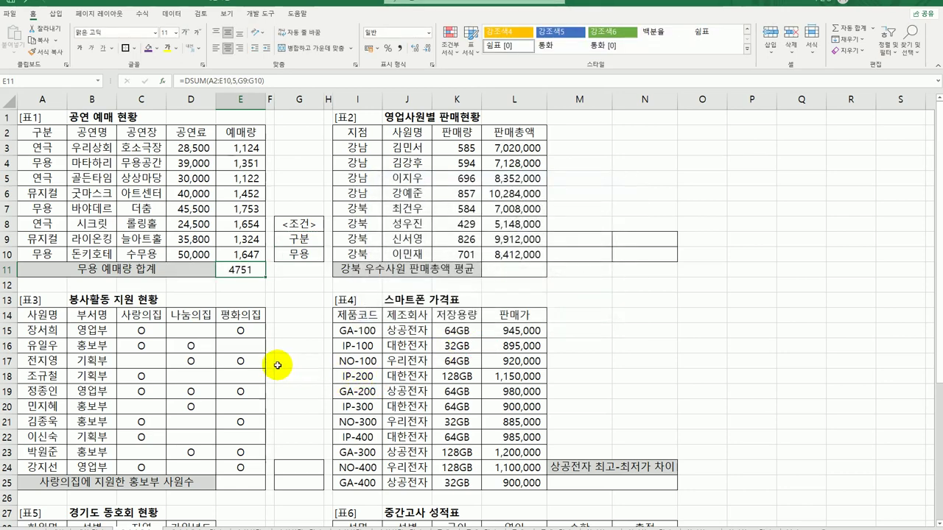
# Step: Append &"매" to the DSUM formula in E11 so the total carries the unit 매
pyautogui.doubleClick(249, 277)
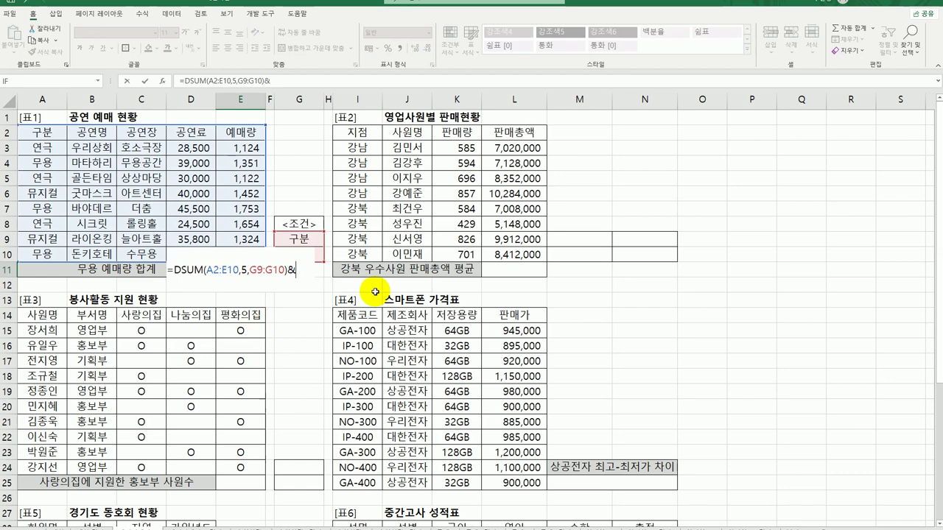
pyautogui.write('&"매')
pyautogui.press('Return')
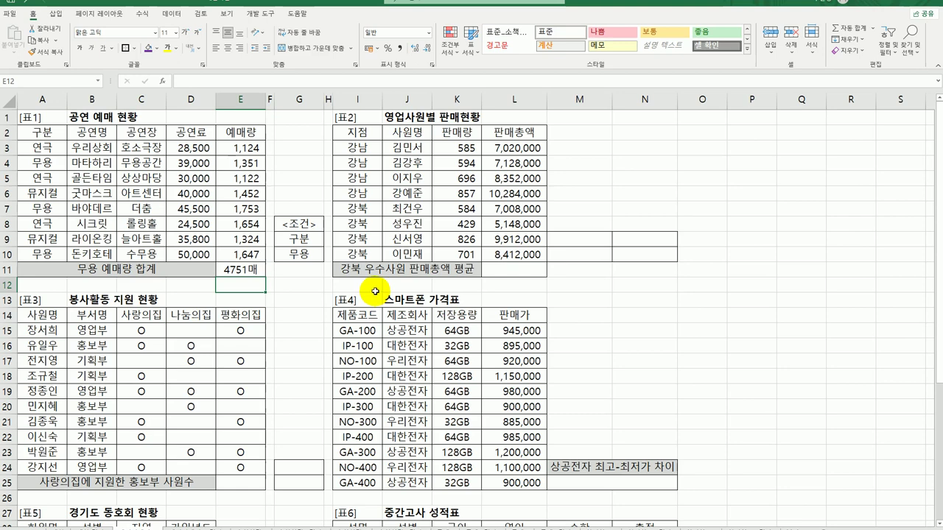
# Step: Copy the 지점 header and a 강북 entry from [표2] into the condition cells M9:M10
pyautogui.click(520, 269)
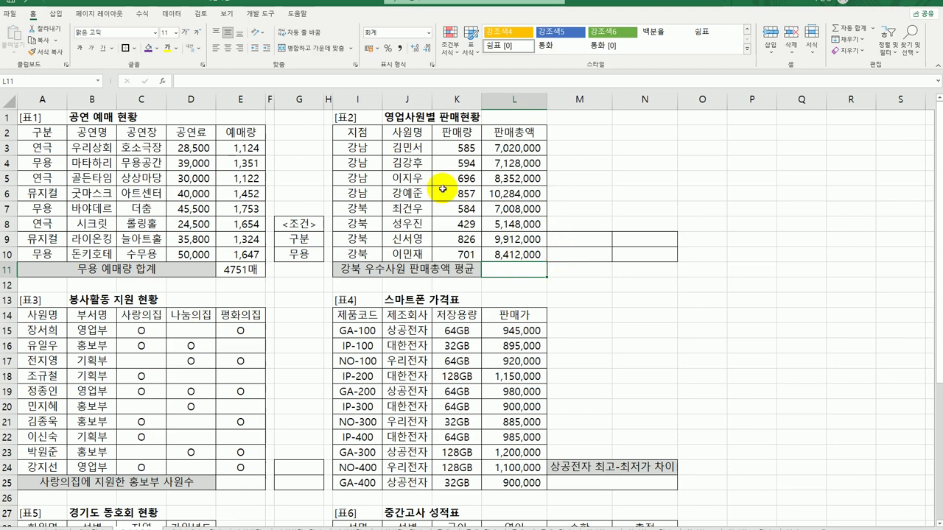
pyautogui.click(357, 132)
pyautogui.keyDown('ctrl'); pyautogui.click(357, 208); pyautogui.keyUp('ctrl')
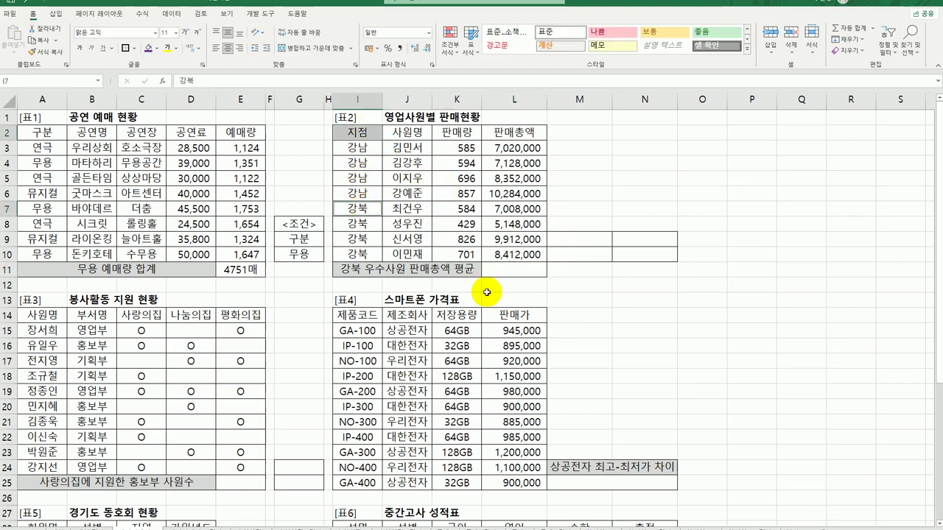
pyautogui.hotkey('ctrl', 'c')
pyautogui.click(576, 237)
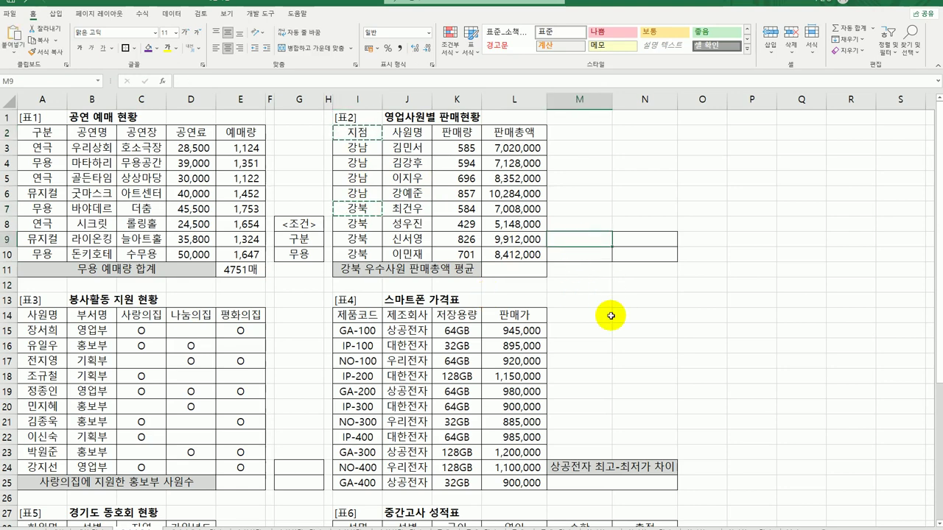
pyautogui.hotkey('ctrl', 'v')
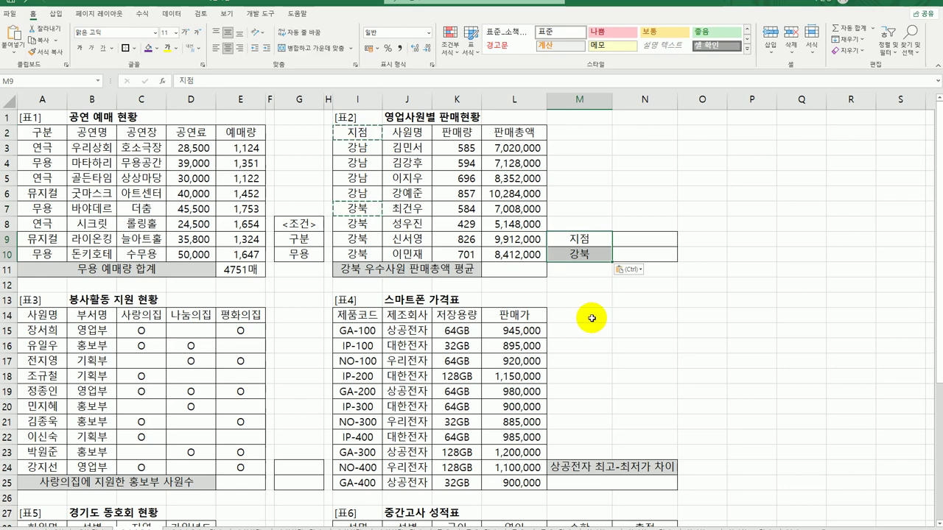
# Step: Copy the 판매량 header from [표2] into N9 and enter the condition >=700 in N10
pyautogui.click(465, 132)
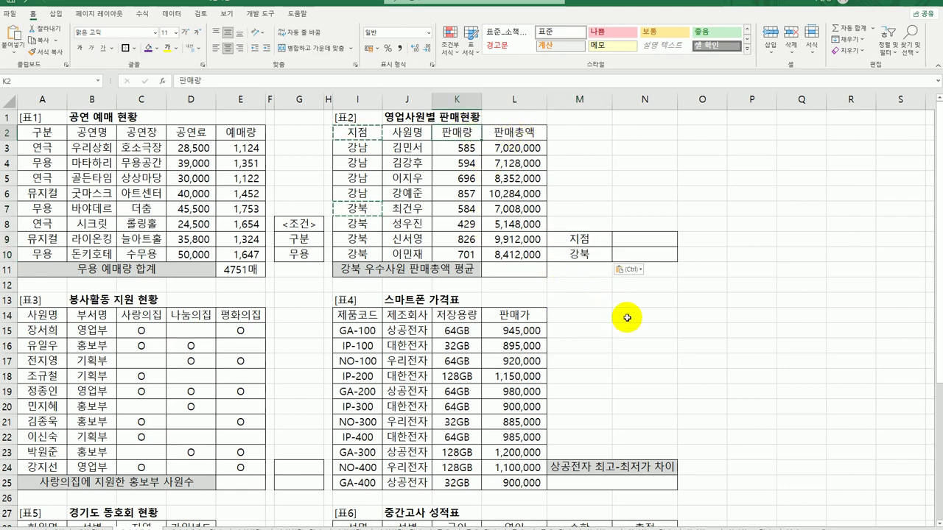
pyautogui.hotkey('ctrl', 'c')
pyautogui.click(648, 232)
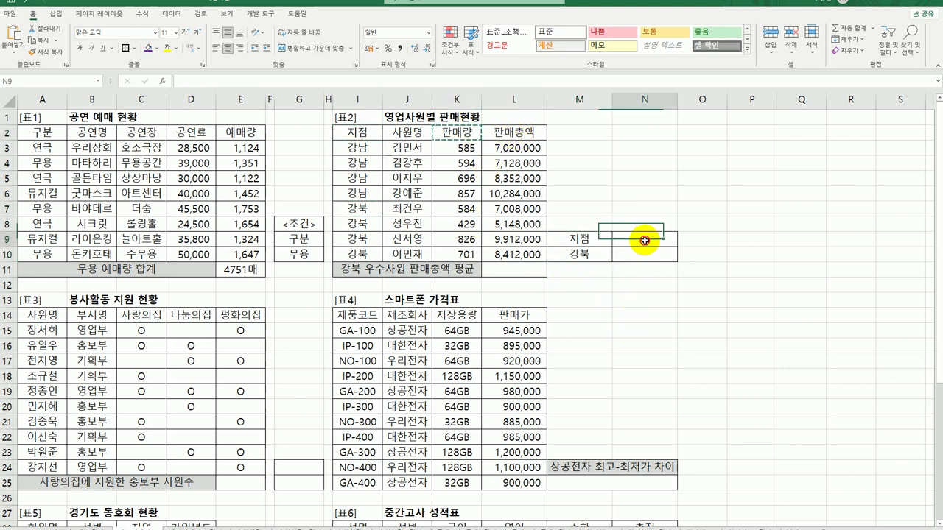
pyautogui.hotkey('ctrl', 'v')
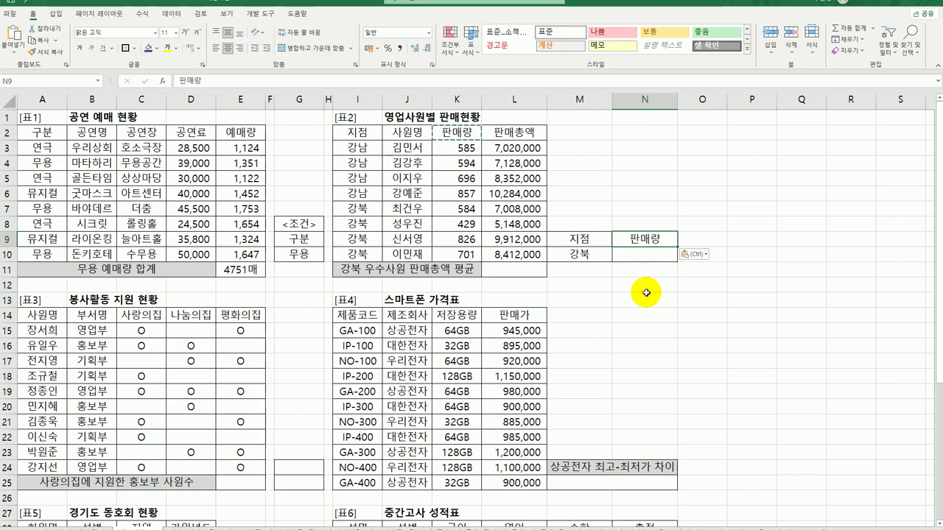
pyautogui.click(642, 254)
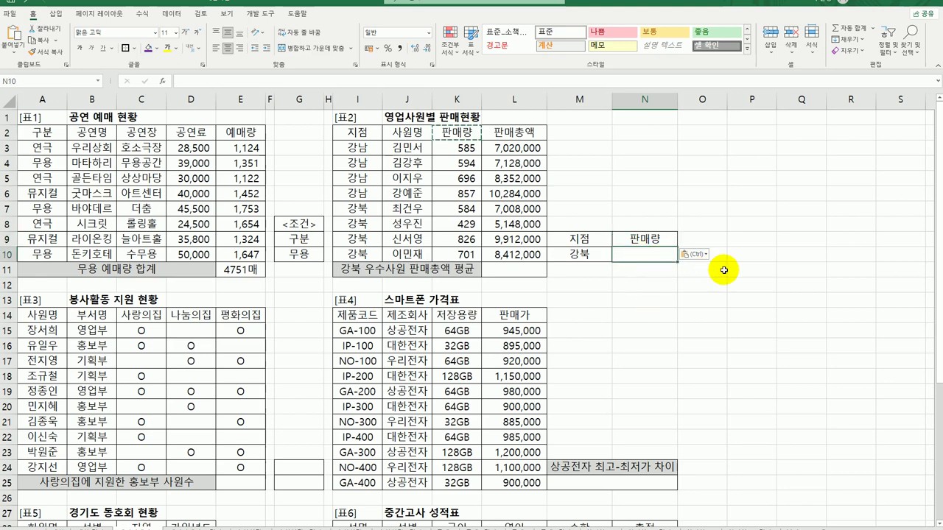
pyautogui.write('>=700')
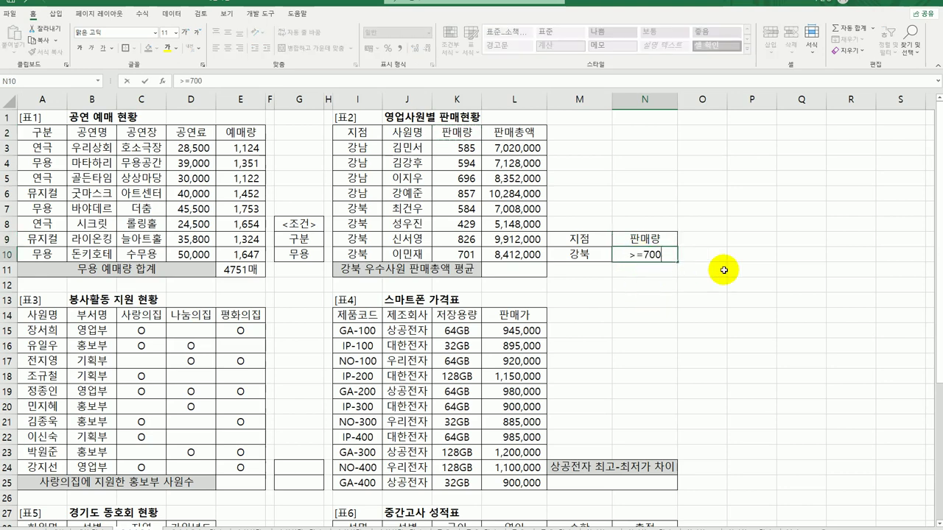
pyautogui.press('Return')
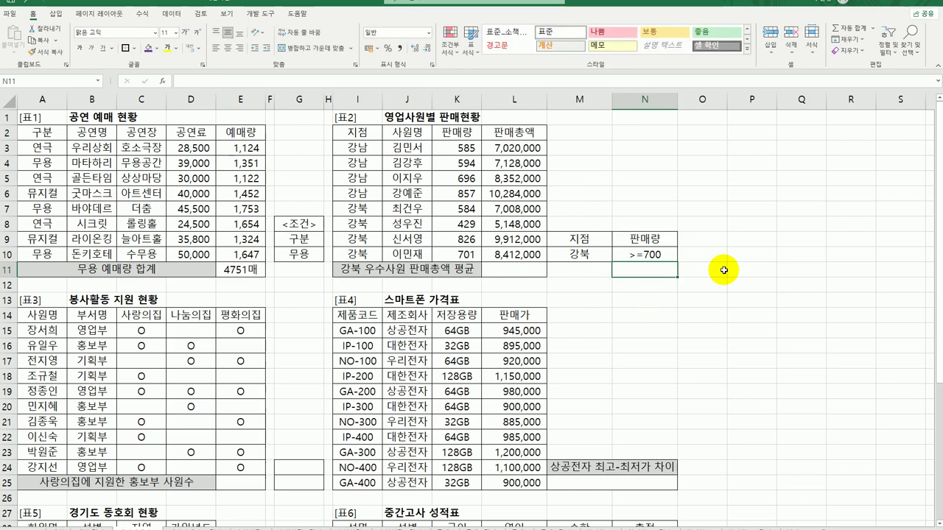
# Step: Copy the 지점 and 판매량 conditions in M9:N10 to the cells starting at P9
pyautogui.moveTo(593, 255); pyautogui.dragTo(642, 256)
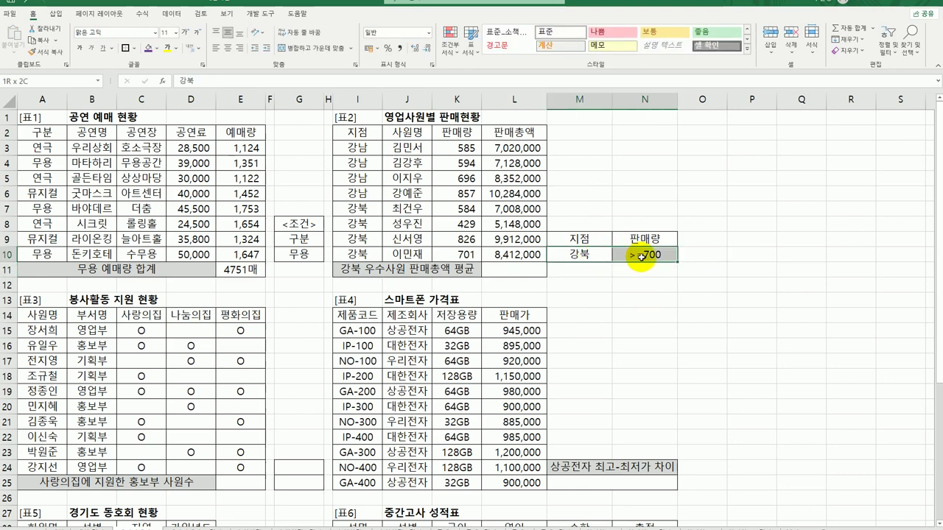
pyautogui.click(625, 316)
pyautogui.moveTo(579, 239); pyautogui.dragTo(643, 253)
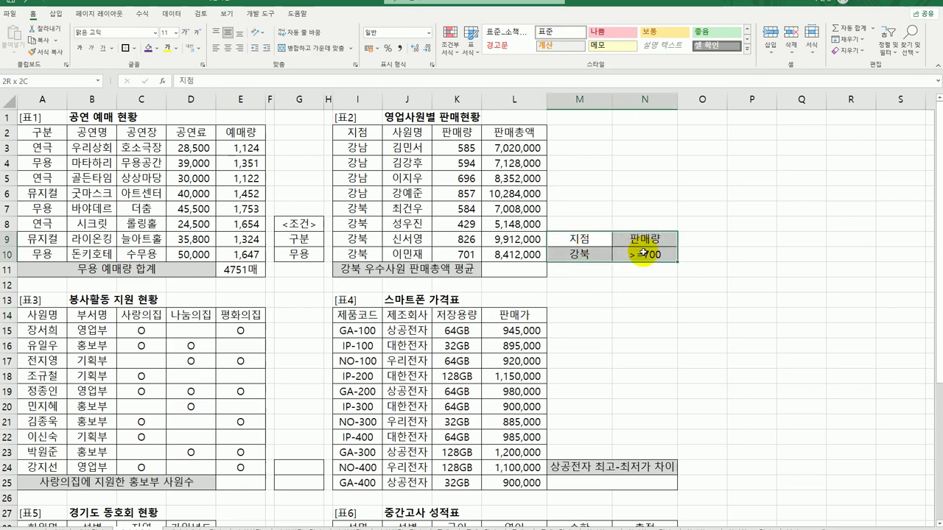
pyautogui.hotkey('ctrl', 'c')
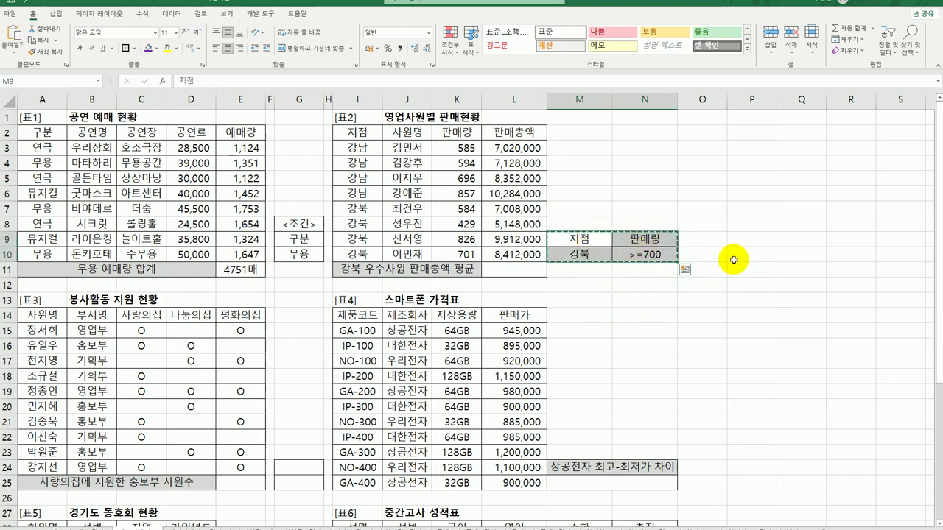
pyautogui.click(750, 240)
pyautogui.hotkey('ctrl', 'v')
# Step: Move the >=700 condition from Q10 down to Q11 so it sits on a different row from 강북
pyautogui.click(798, 256)
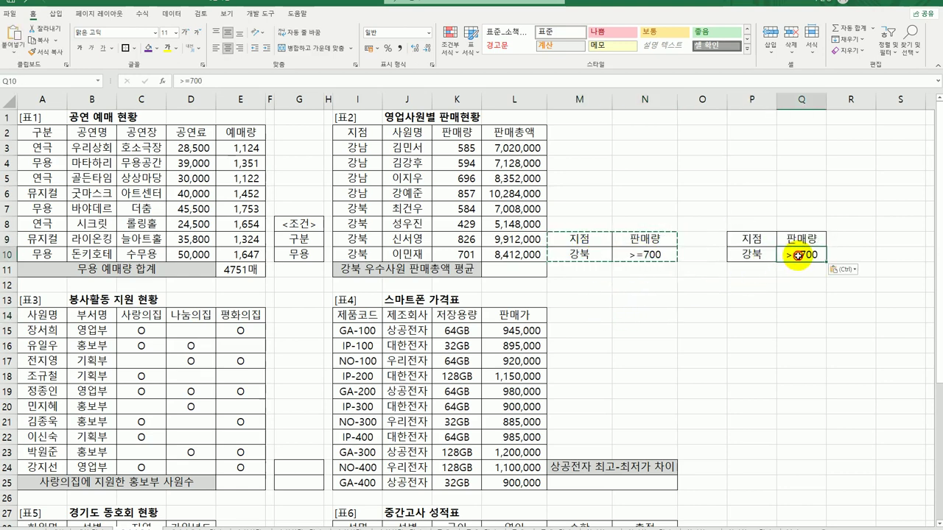
pyautogui.moveTo(798, 262); pyautogui.dragTo(799, 277)
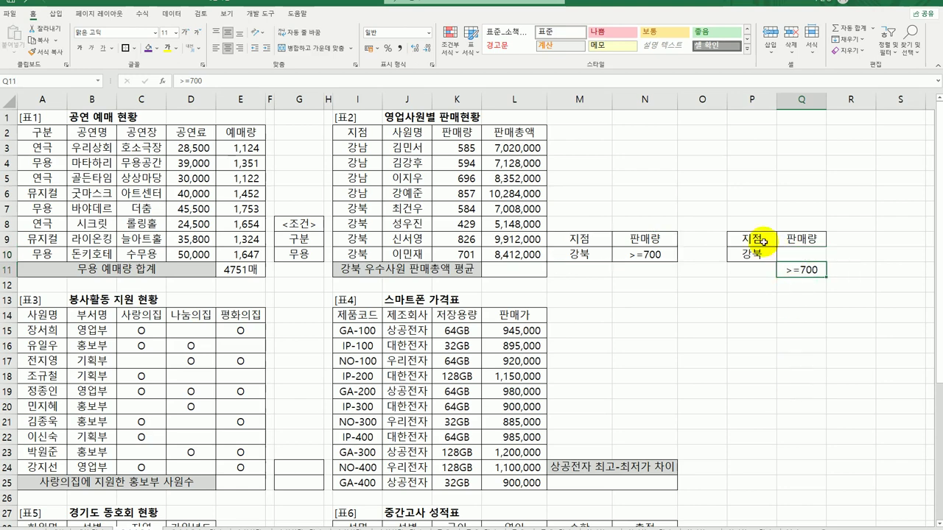
pyautogui.moveTo(765, 243); pyautogui.dragTo(805, 276)
pyautogui.click(740, 327)
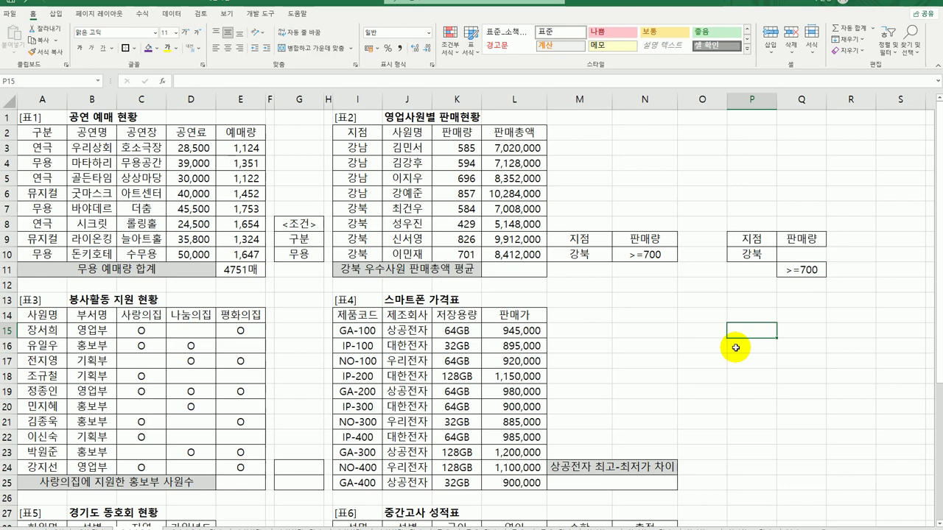
# Step: Start a DAVERAGE formula in L11 for the 강북 판매총액 average and open its function arguments
pyautogui.click(524, 133)
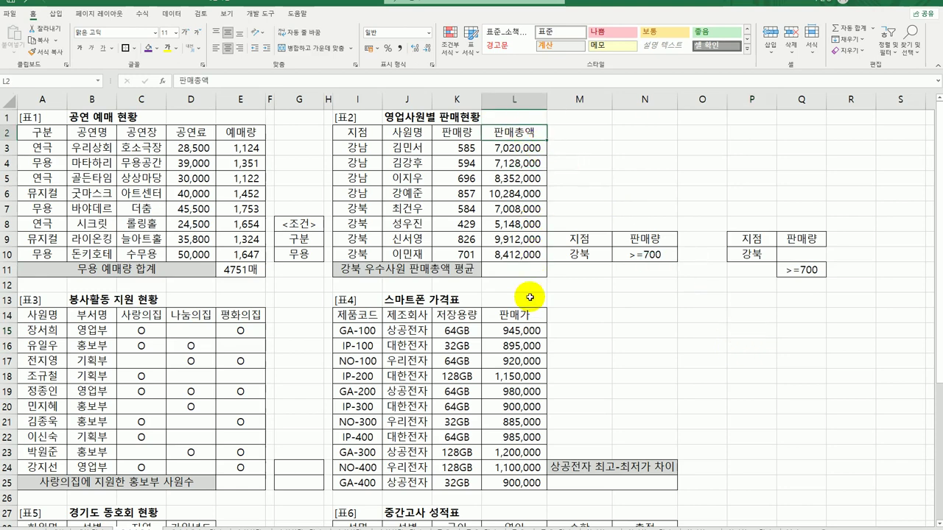
pyautogui.click(520, 270)
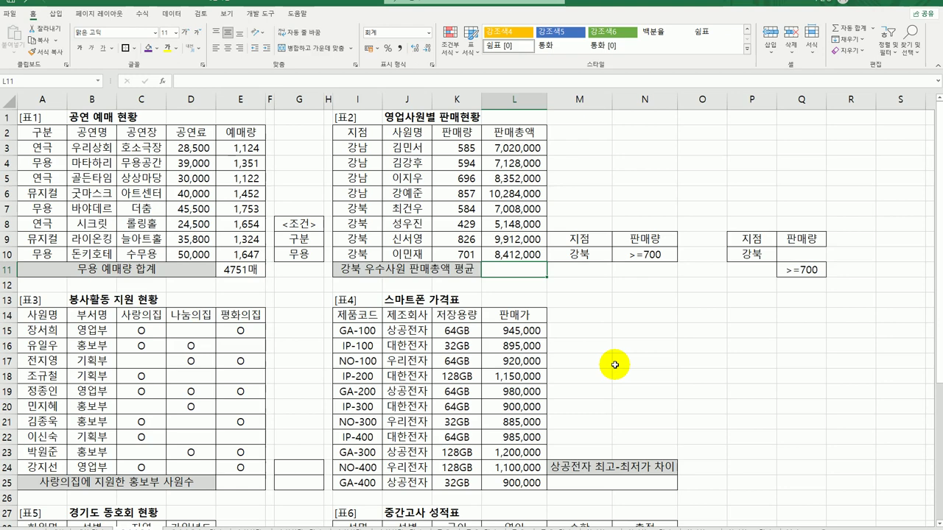
pyautogui.write('=')
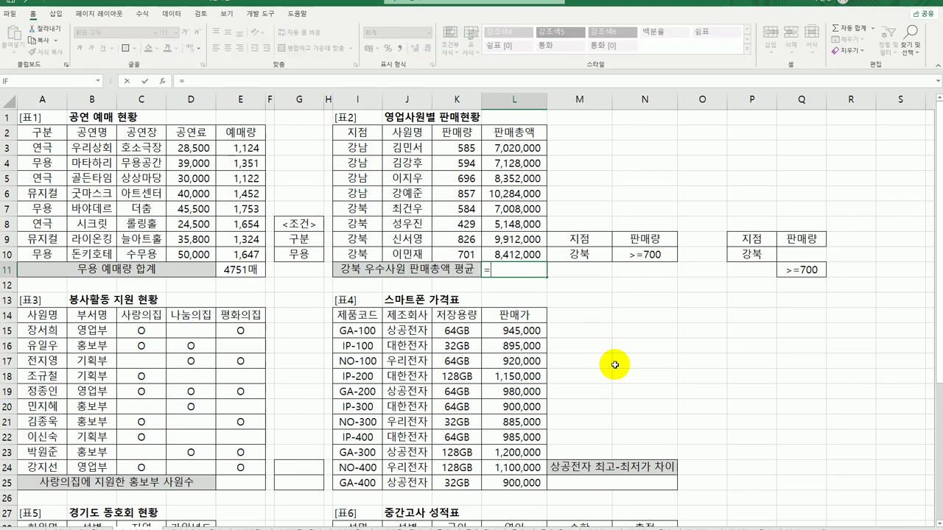
pyautogui.write('ㅇ')
pyautogui.write('da')
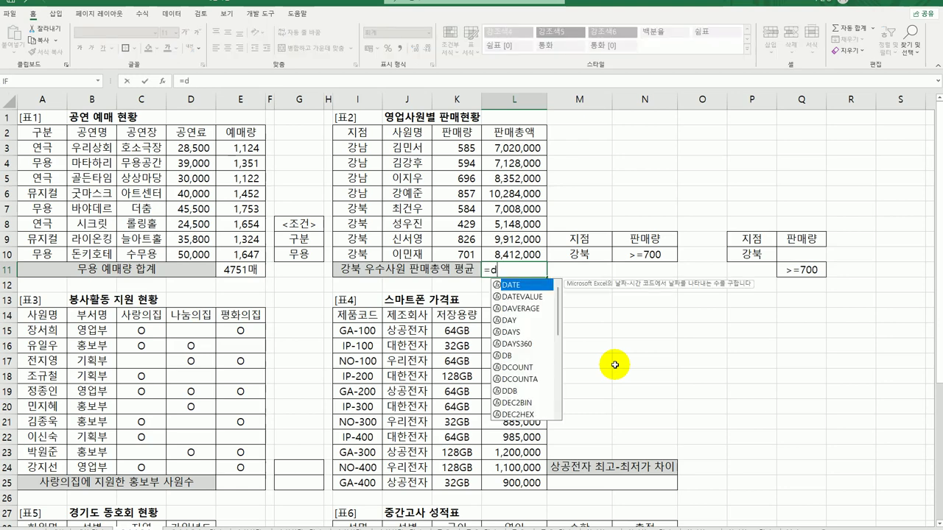
pyautogui.click(527, 308)
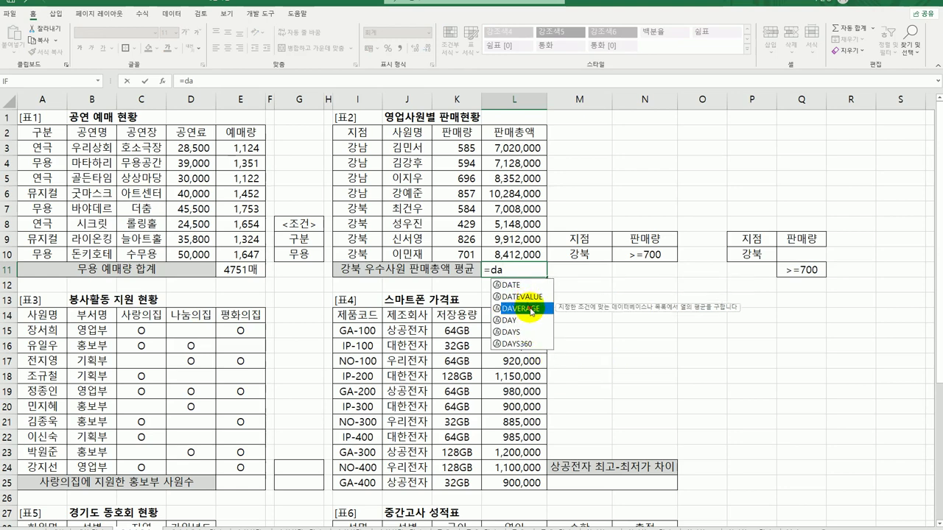
pyautogui.doubleClick(527, 308)
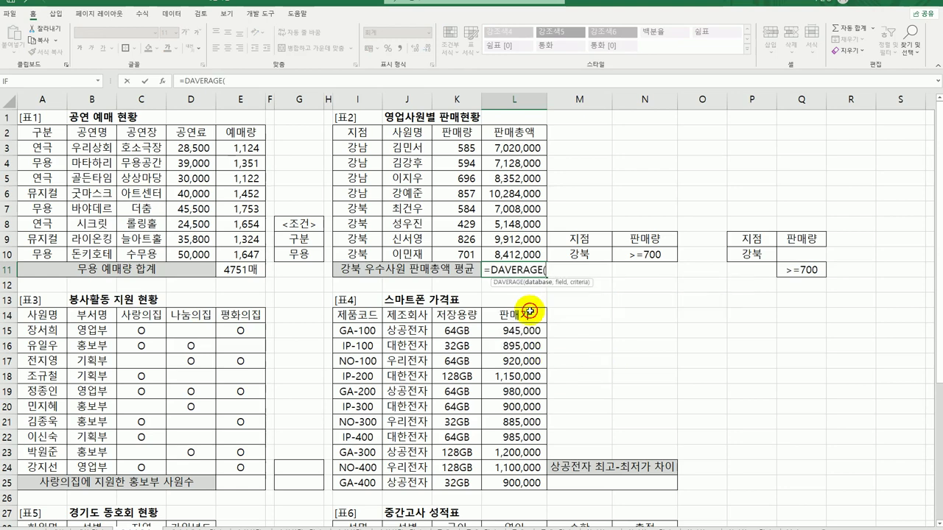
pyautogui.click(163, 81)
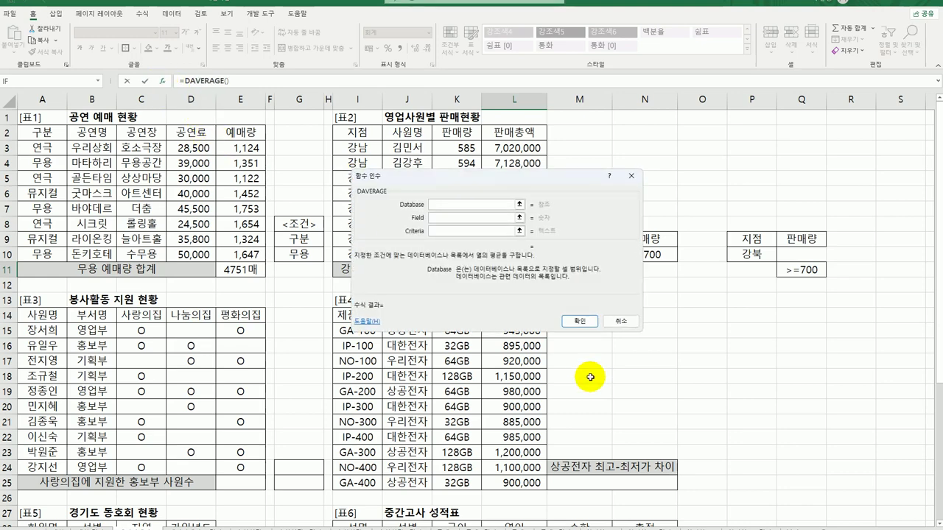
# Step: Set the DAVERAGE database to I2:L10 and its field to column number 4
pyautogui.moveTo(547, 180); pyautogui.dragTo(659, 329)
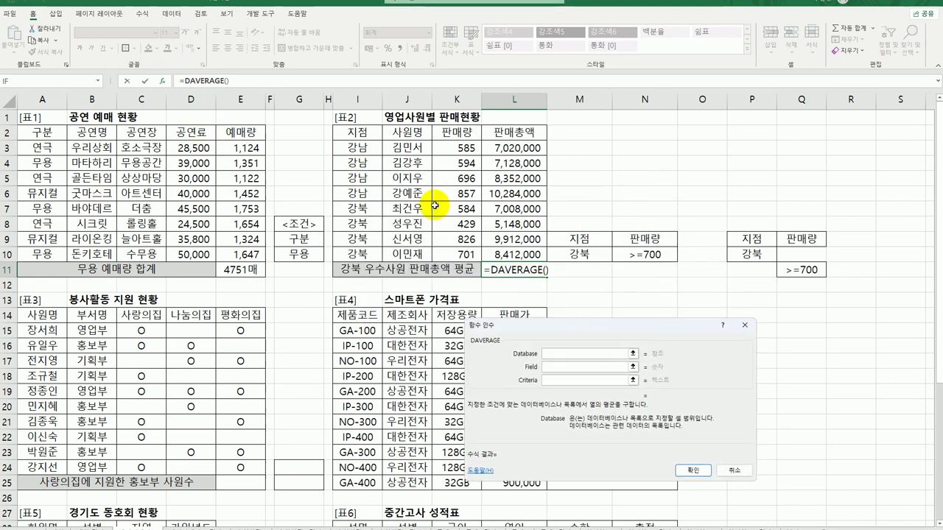
pyautogui.moveTo(368, 130); pyautogui.dragTo(514, 255)
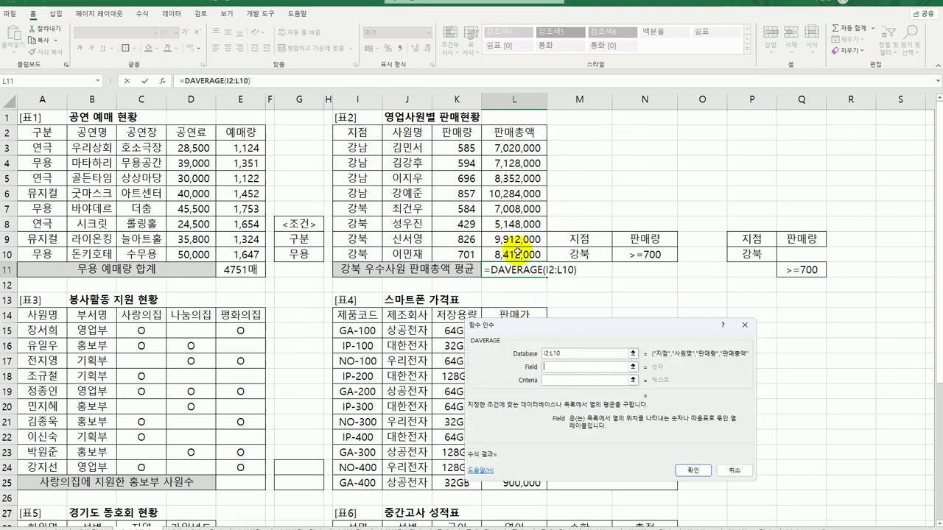
pyautogui.click(514, 133)
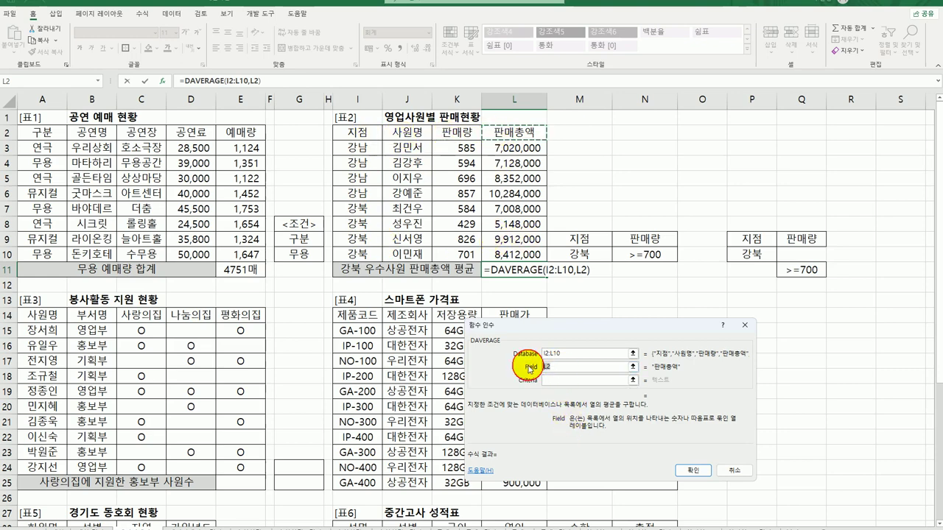
pyautogui.press('BackSpace')
pyautogui.press('BackSpace')
pyautogui.write('4')
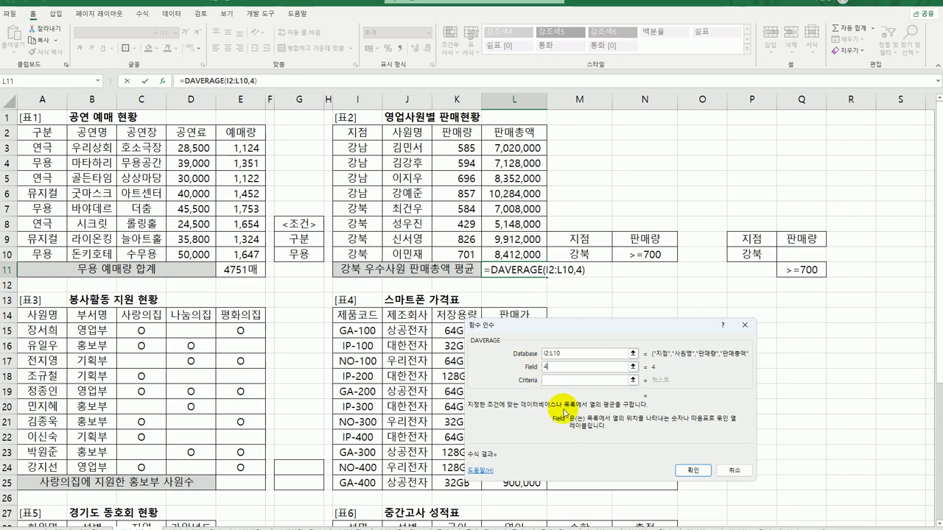
# Step: Set the DAVERAGE criteria to M9:N10 and finish the formula in L11
pyautogui.click(566, 379)
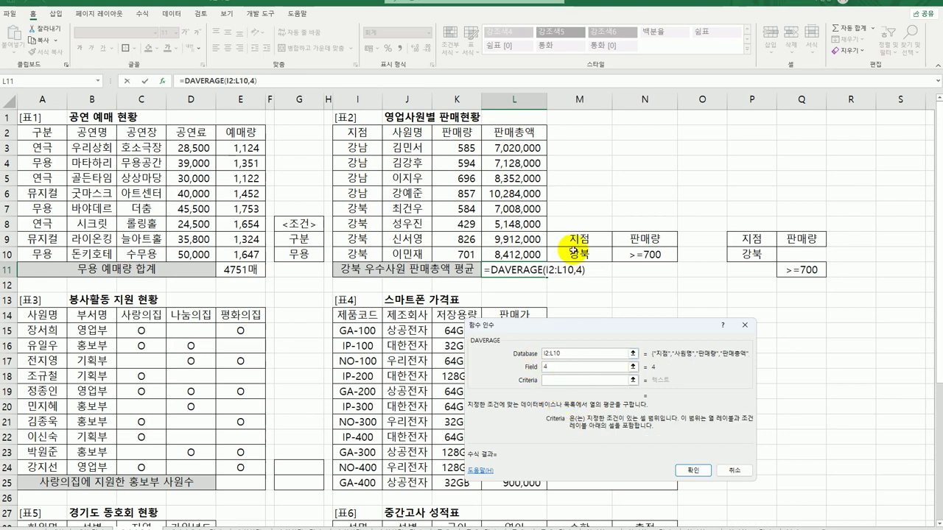
pyautogui.moveTo(573, 237); pyautogui.dragTo(648, 254)
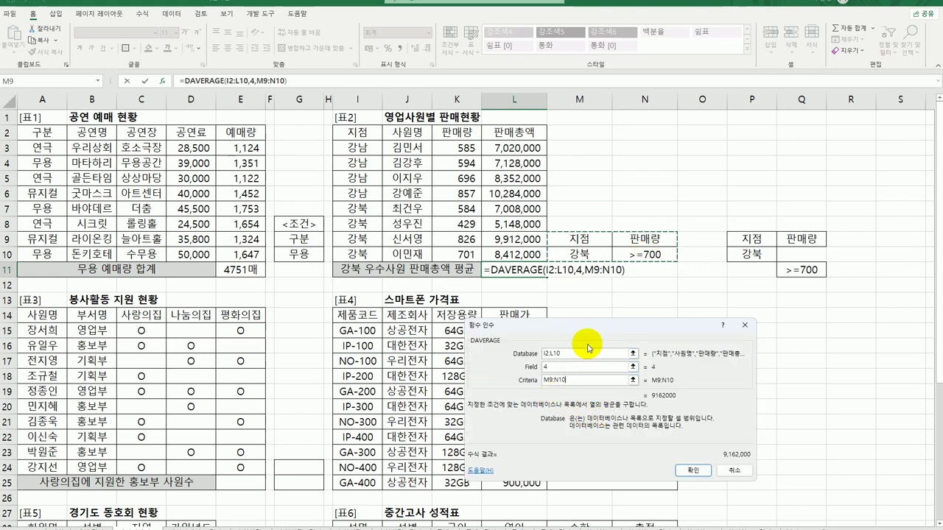
pyautogui.moveTo(589, 348); pyautogui.dragTo(607, 311)
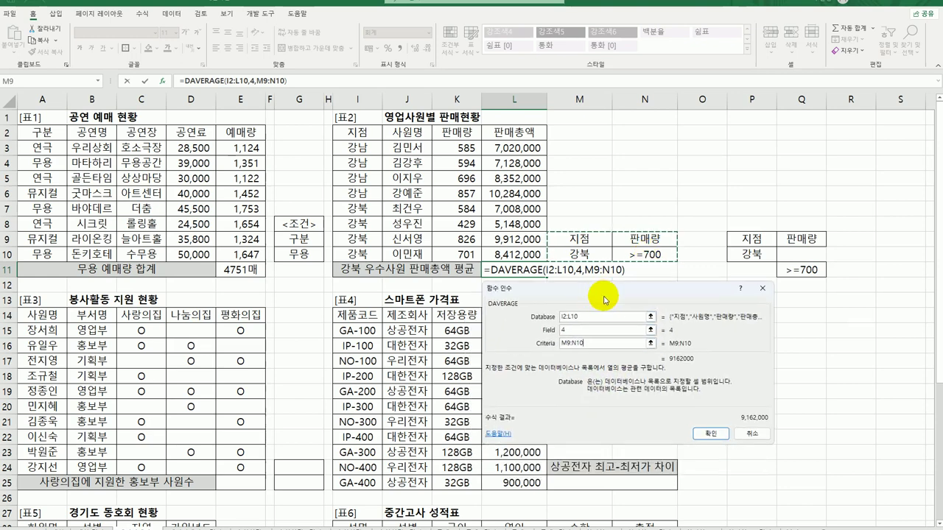
pyautogui.click(706, 435)
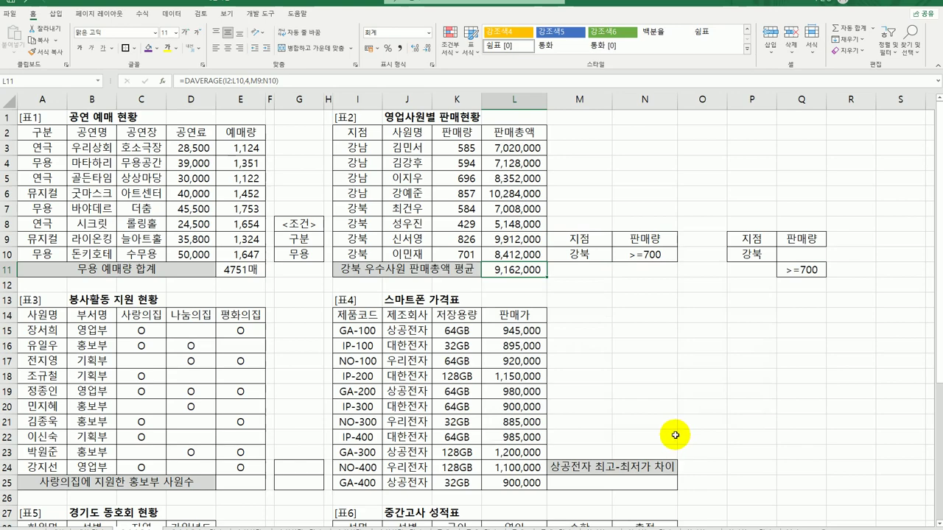
# Step: Copy the 부서명 header and a 홍보부 entry from [표3] into the condition cells G24:G25
pyautogui.scroll(-1, 387, 408)
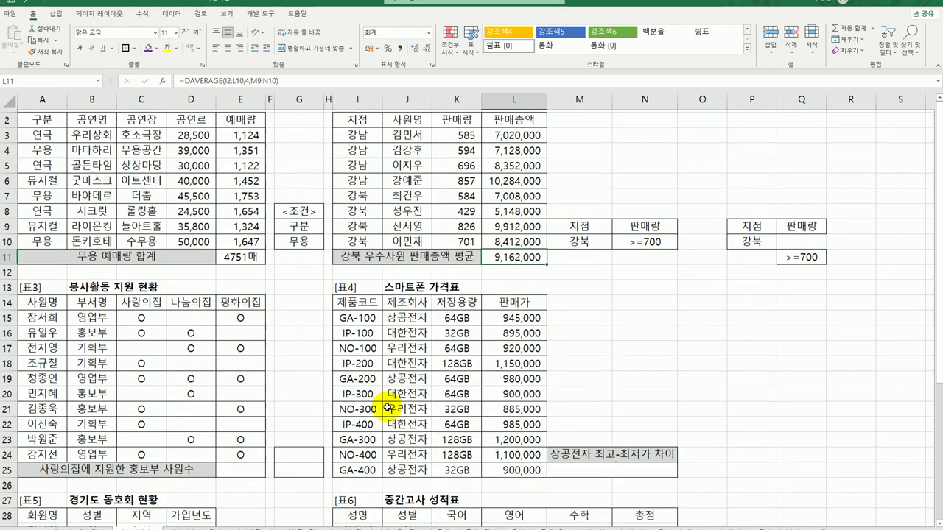
pyautogui.scroll(-3, 387, 407)
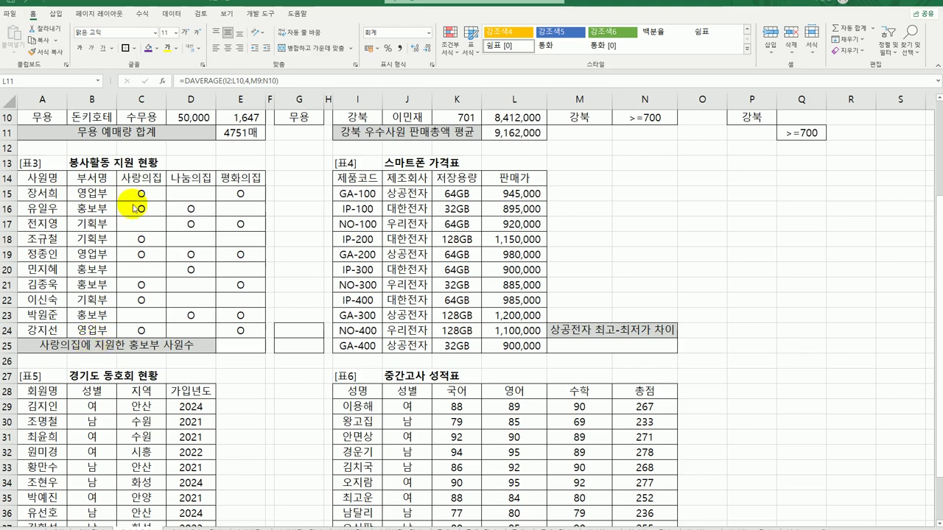
pyautogui.click(140, 180)
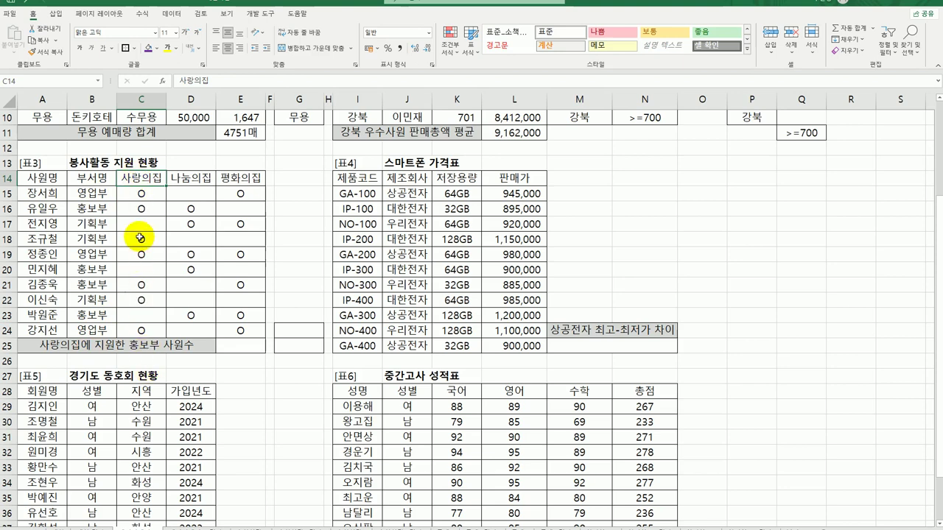
pyautogui.click(103, 209)
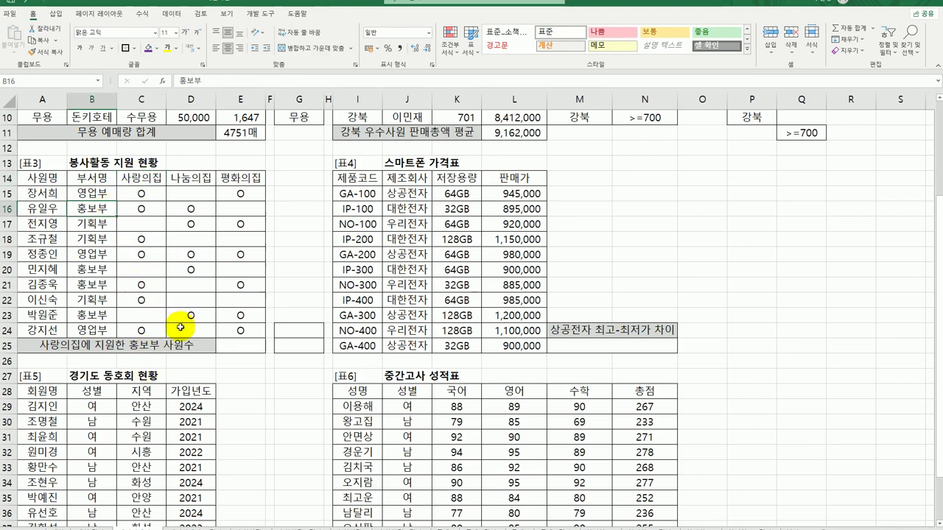
pyautogui.click(243, 345)
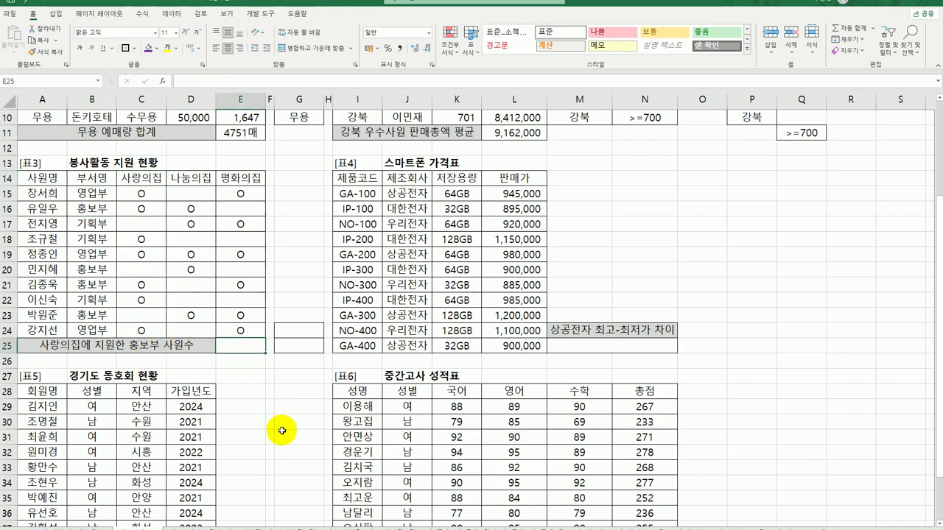
pyautogui.click(140, 178)
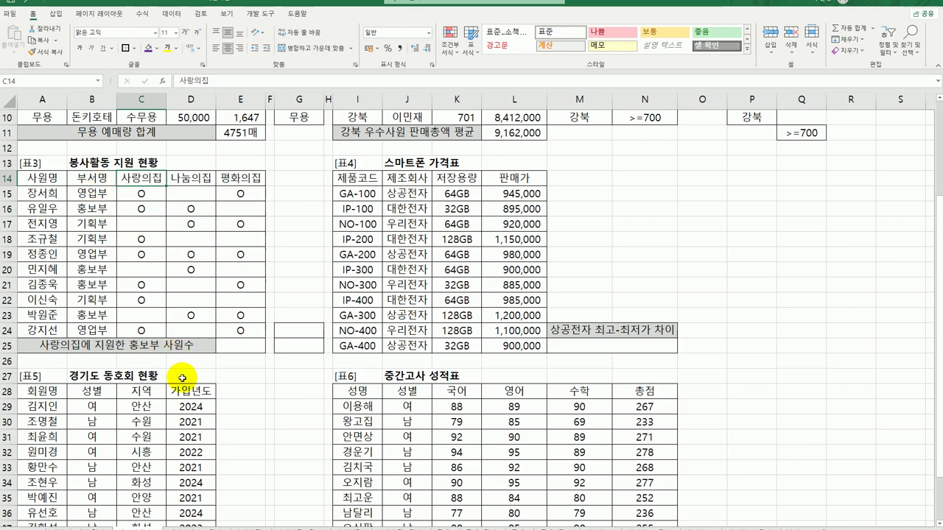
pyautogui.click(91, 178)
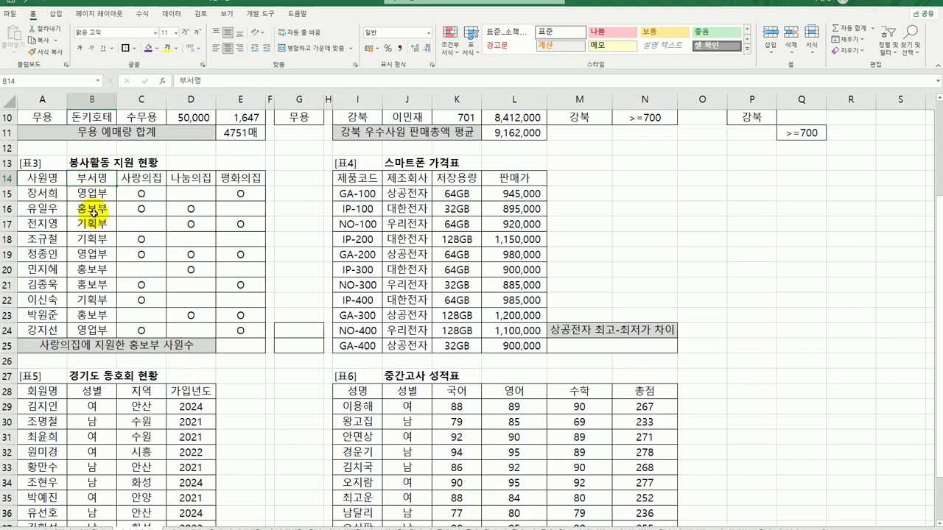
pyautogui.click(94, 208)
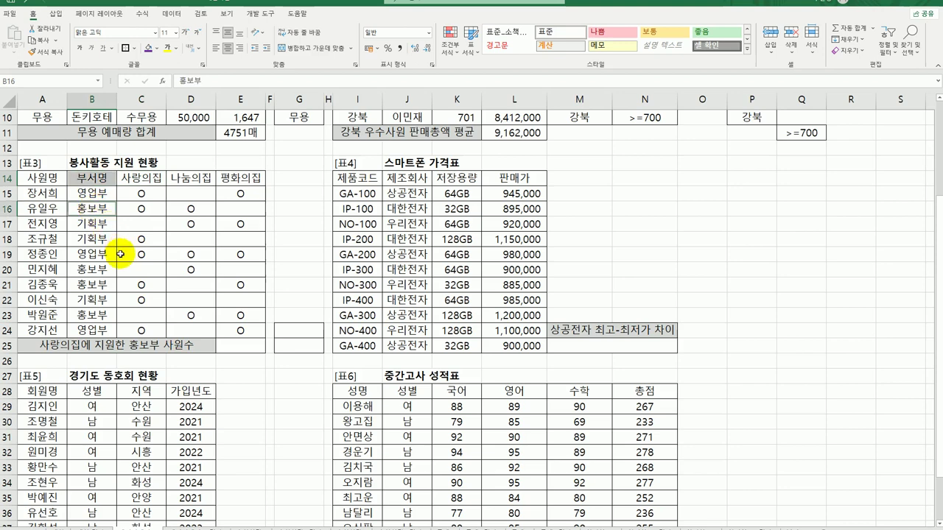
pyautogui.hotkey('ctrl', 'c')
pyautogui.click(308, 330)
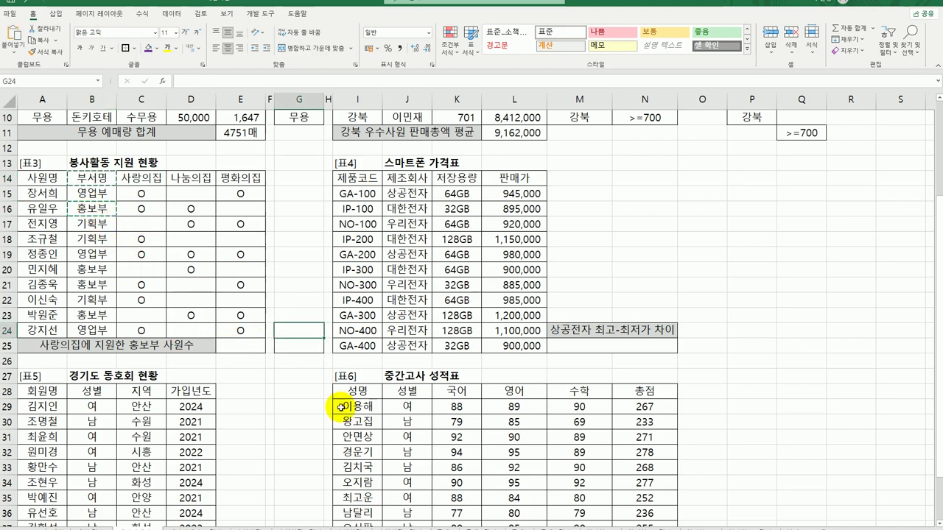
pyautogui.hotkey('ctrl', 'v')
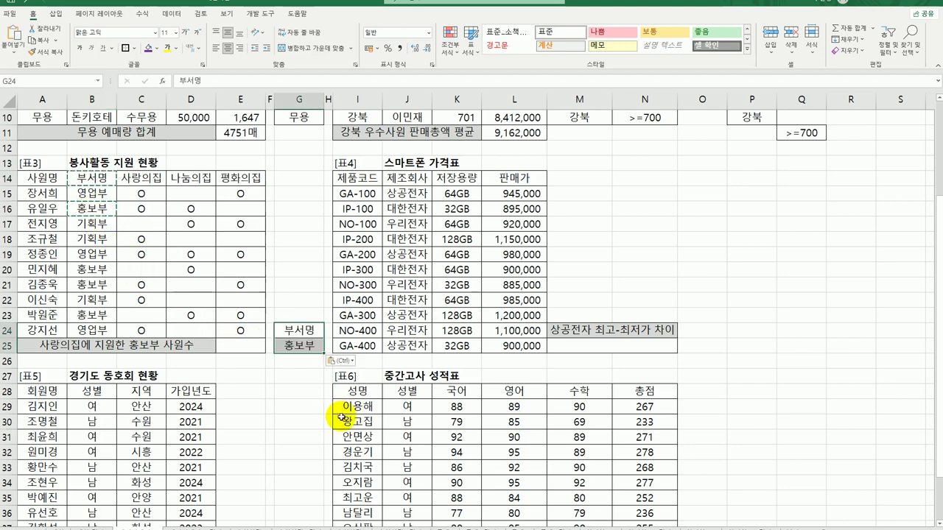
# Step: Start a DCOUNTA formula in E25 for the 홍보부 employees who applied to 사랑의집 and open its function arguments
pyautogui.click(251, 345)
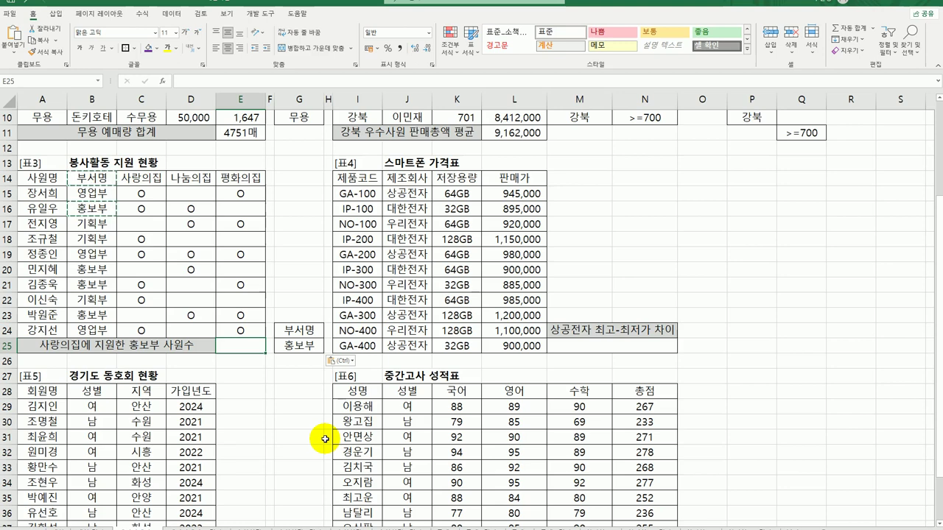
pyautogui.click(144, 177)
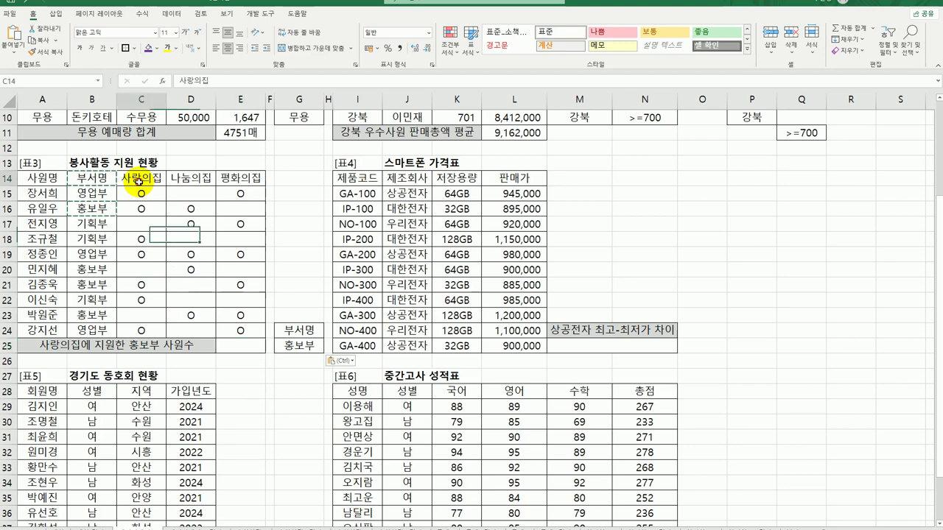
pyautogui.click(140, 240)
pyautogui.click(243, 344)
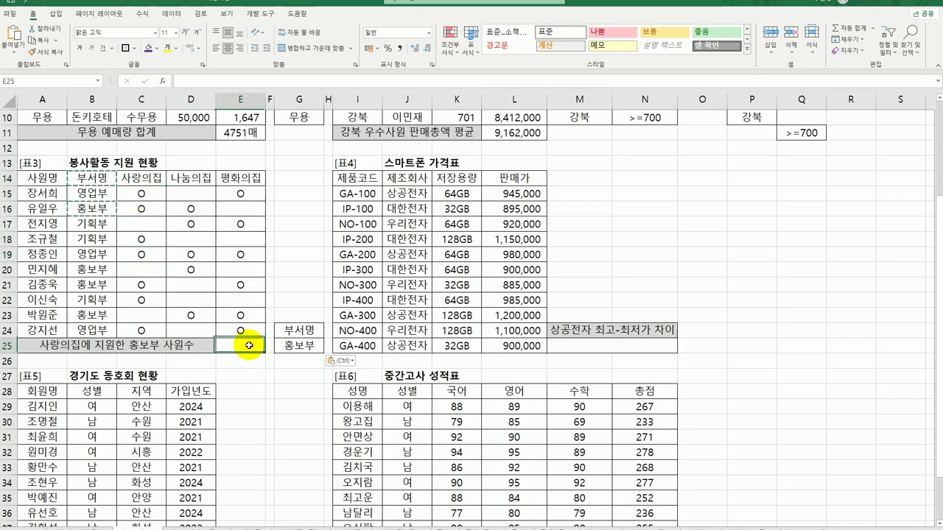
pyautogui.write('=d')
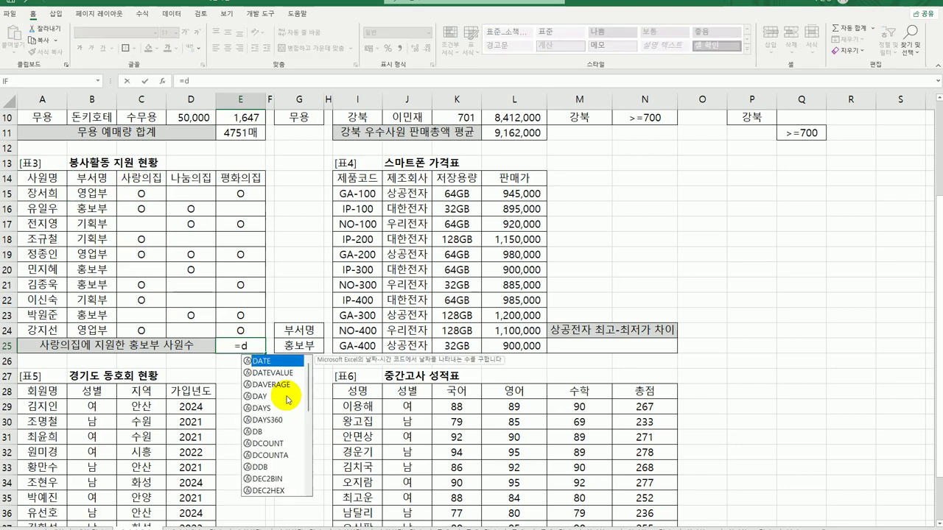
pyautogui.write('c')
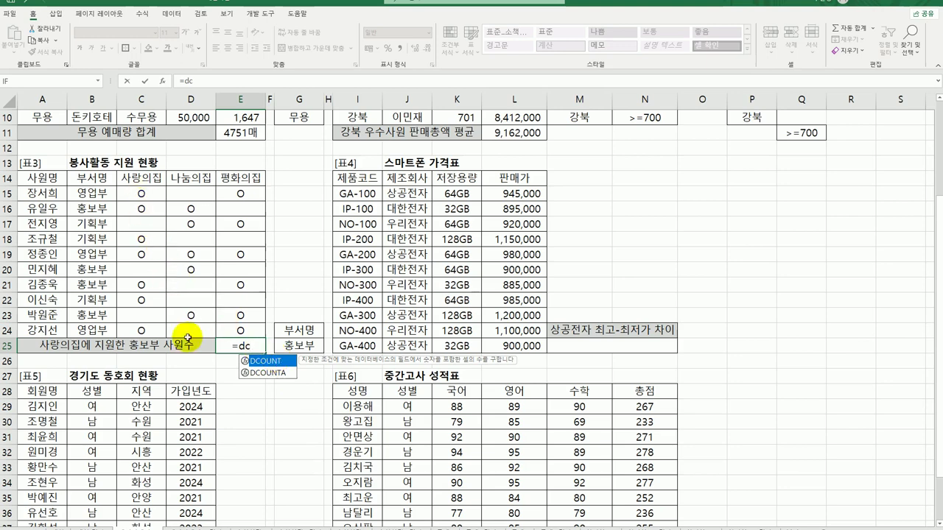
pyautogui.click(269, 374)
pyautogui.doubleClick(268, 373)
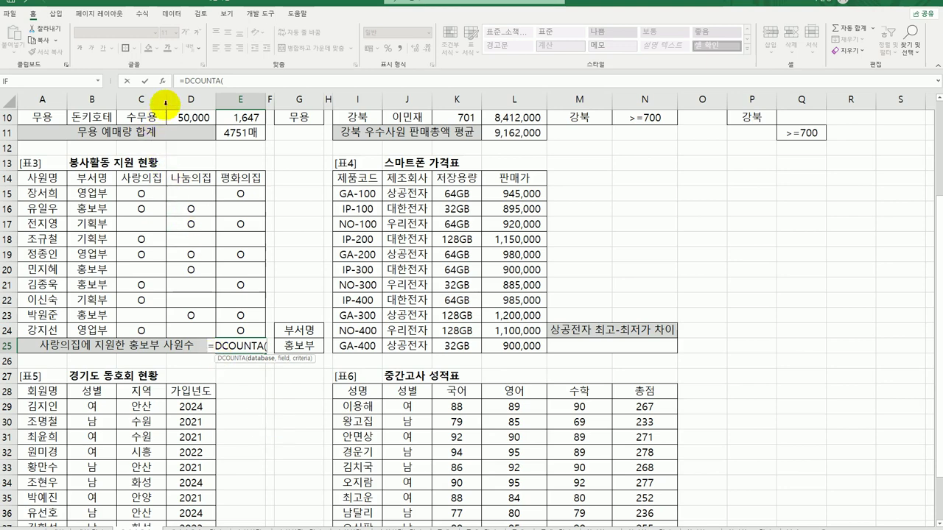
pyautogui.click(162, 81)
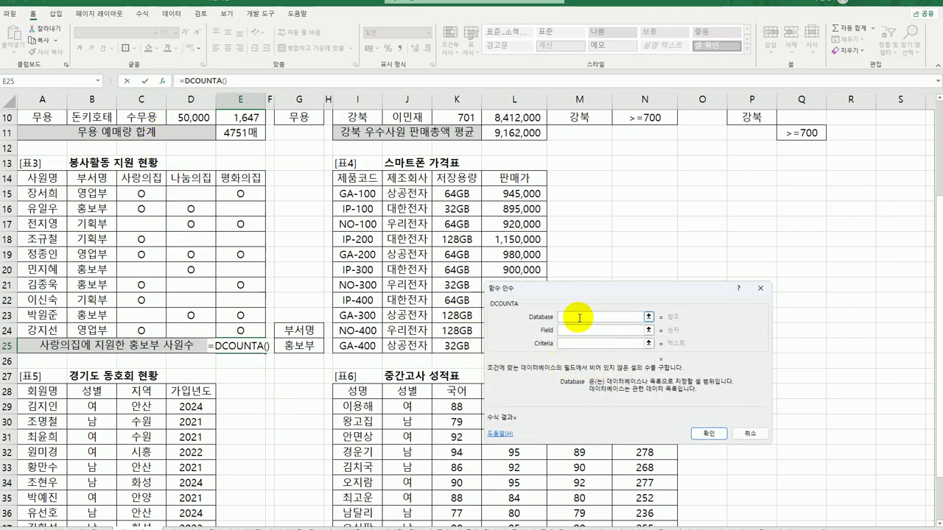
# Step: Set the DCOUNTA database to A14:E24 and its field to column number 3
pyautogui.moveTo(46, 177); pyautogui.dragTo(242, 331)
pyautogui.moveTo(538, 290); pyautogui.dragTo(472, 241)
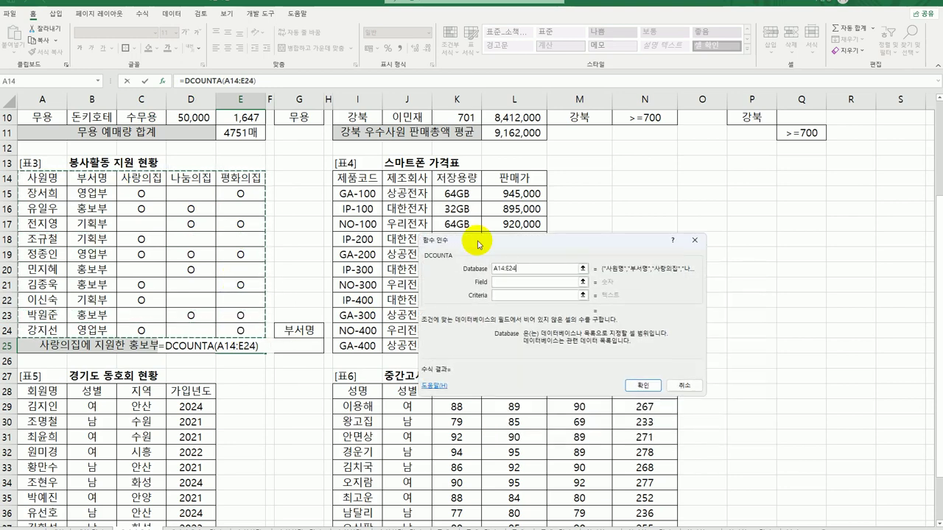
pyautogui.click(497, 283)
pyautogui.click(145, 177)
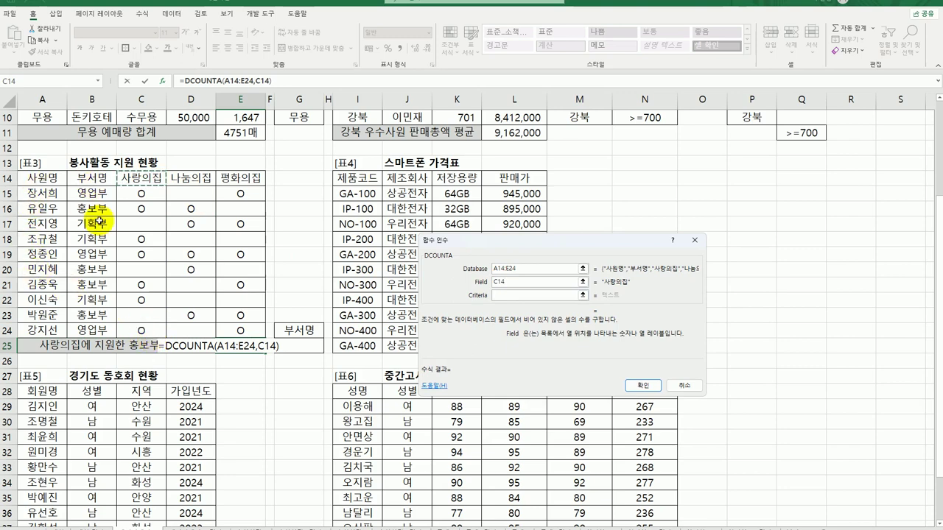
pyautogui.press('BackSpace')
pyautogui.press('BackSpace')
pyautogui.press('BackSpace')
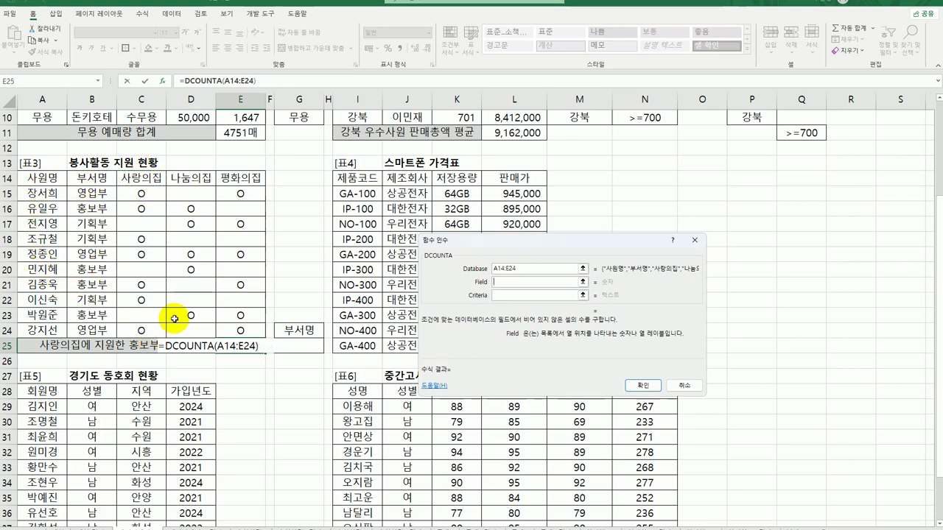
pyautogui.write('3')
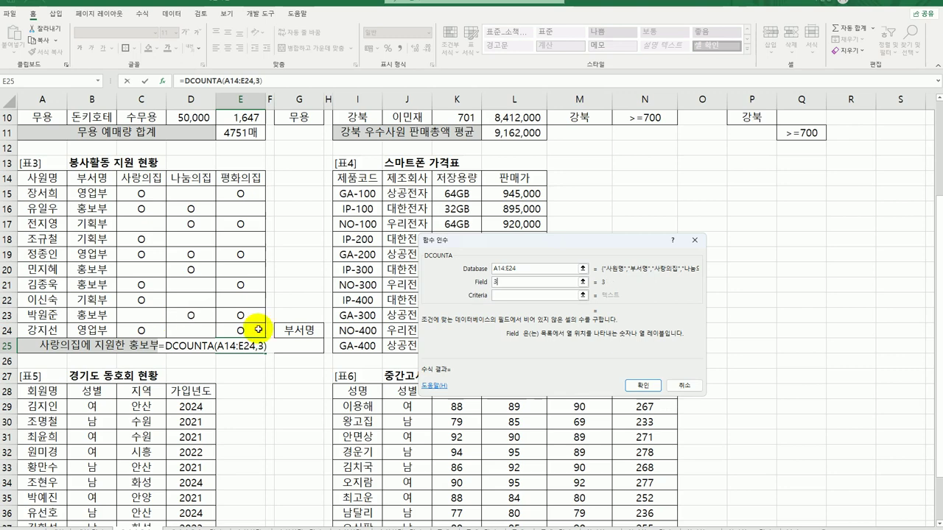
# Step: Set the DCOUNTA criteria to G24:G25 and finish the formula in E25
pyautogui.click(507, 294)
pyautogui.moveTo(311, 337); pyautogui.dragTo(307, 353)
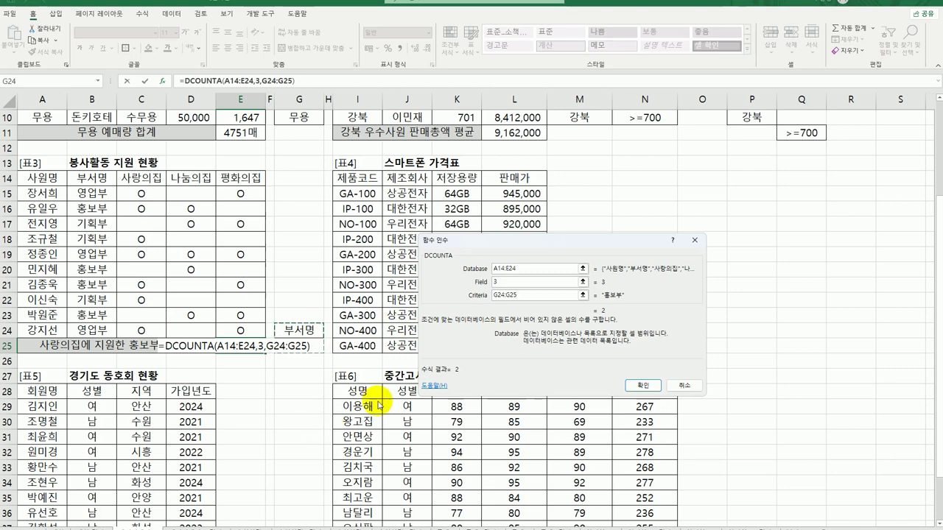
pyautogui.click(635, 387)
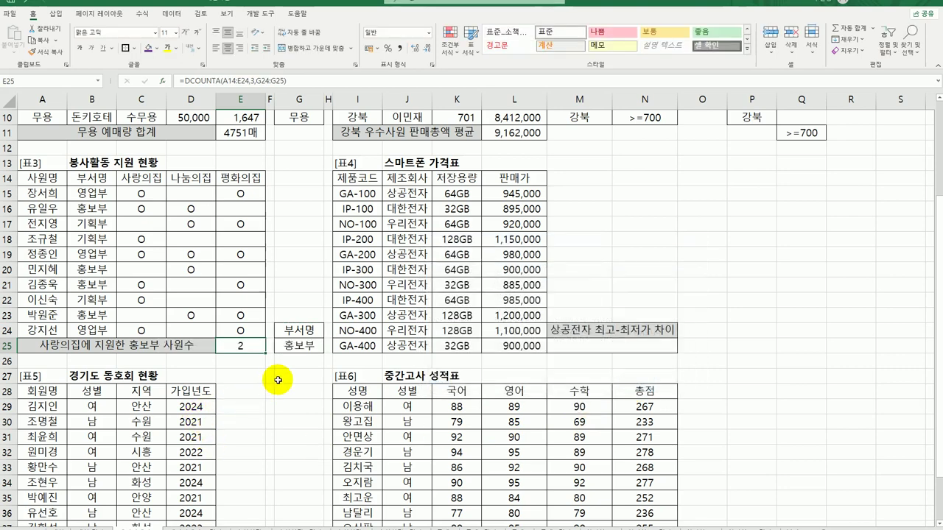
# Step: Append &"명" to the DCOUNTA formula in E25
pyautogui.doubleClick(251, 345)
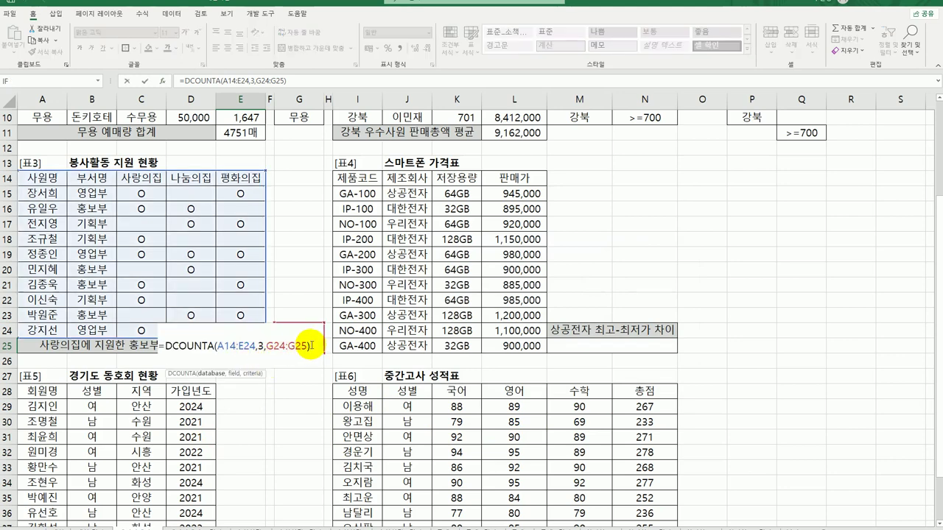
pyautogui.click(314, 346)
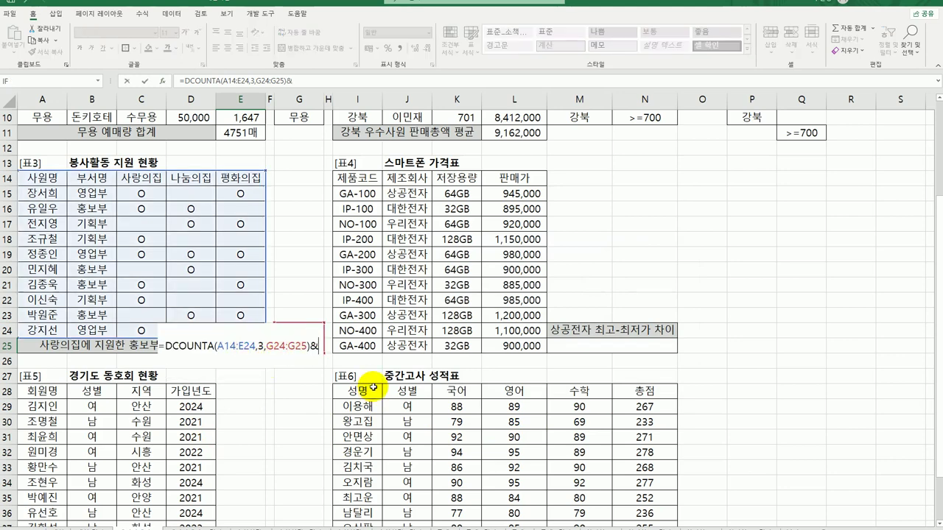
pyautogui.write('&"ㅁ')
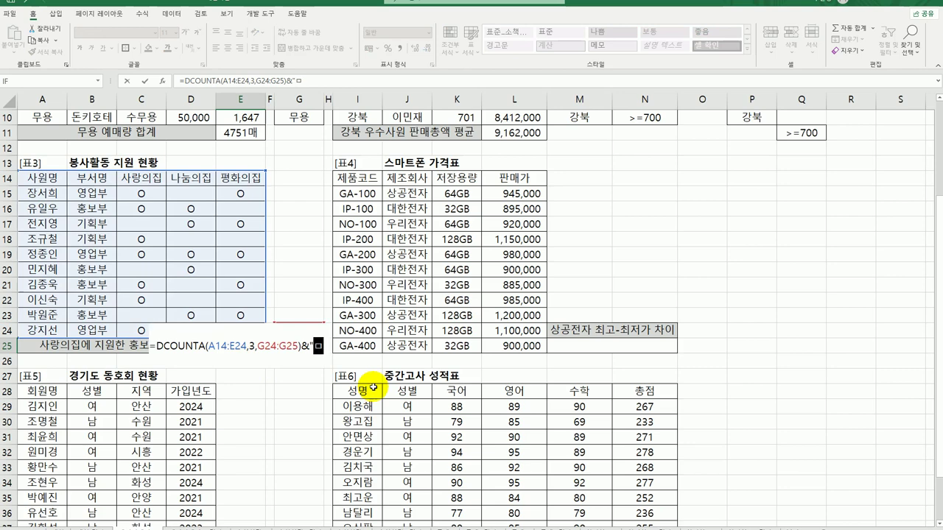
pyautogui.write('"')
pyautogui.press('Return')
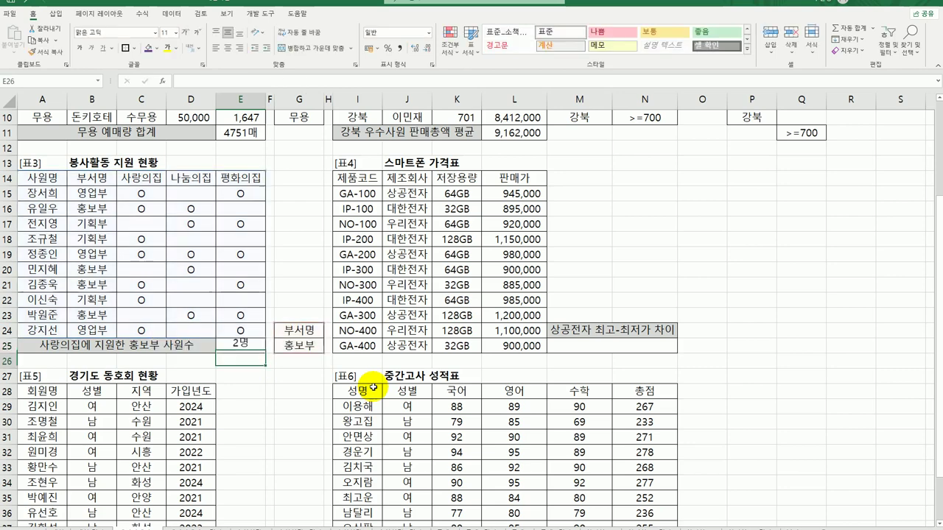
pyautogui.click(249, 346)
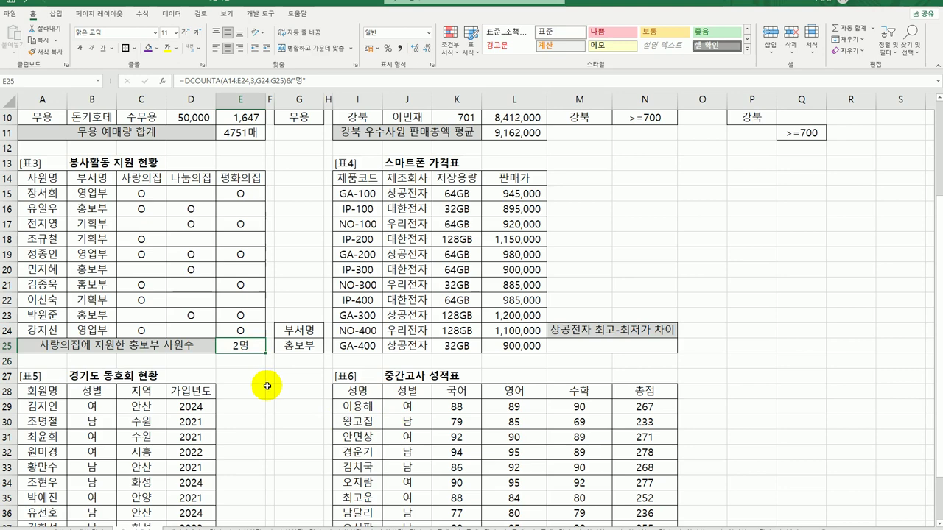
# Step: Examine the [표4] range I14:L25 and its 제조회사 and 상공전자 cells J14:J15 as database and criteria
pyautogui.click(565, 351)
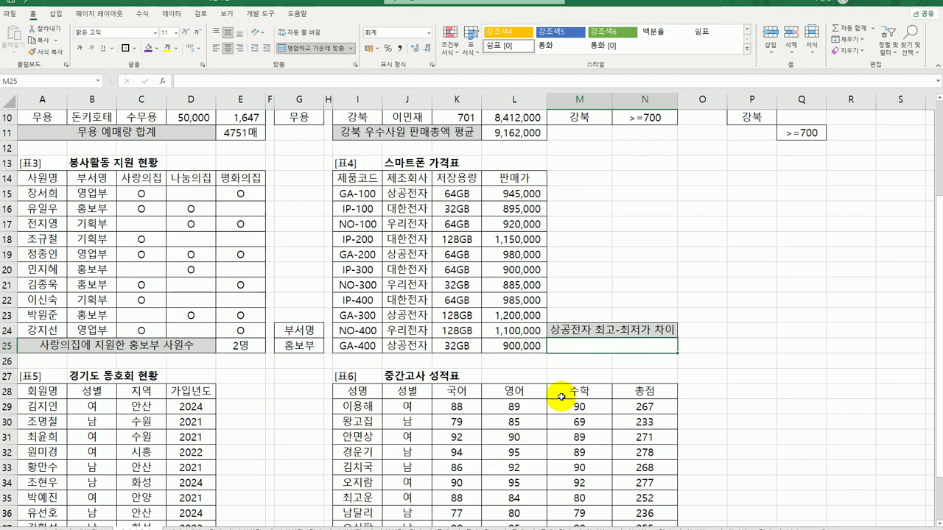
pyautogui.click(408, 194)
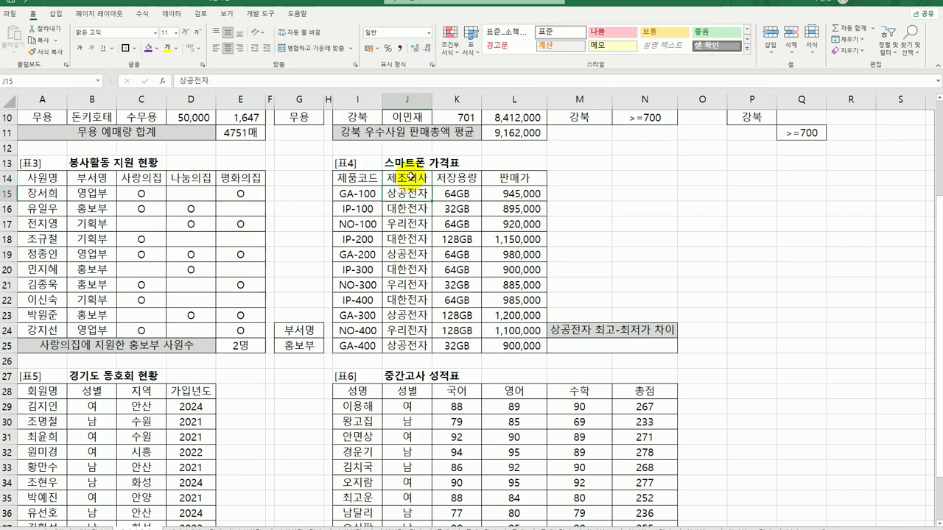
pyautogui.moveTo(407, 178); pyautogui.dragTo(407, 194)
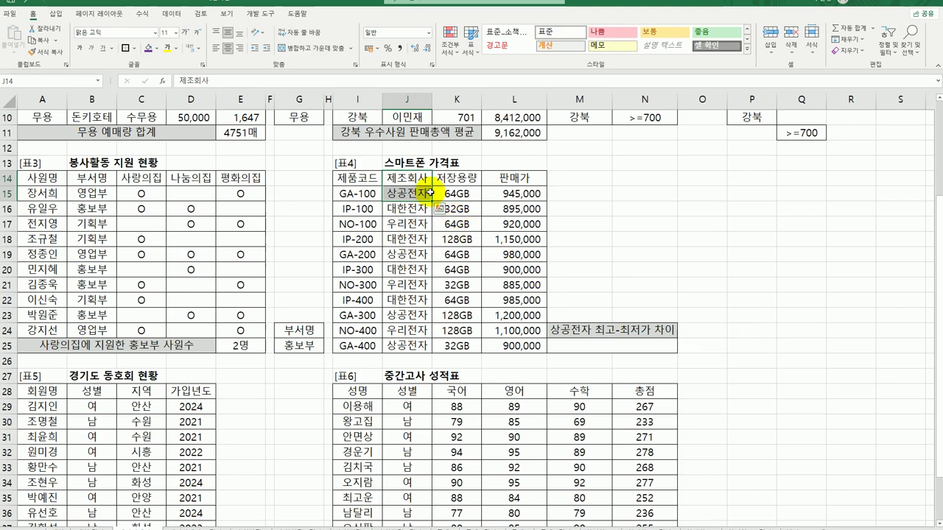
pyautogui.moveTo(366, 178); pyautogui.dragTo(536, 344)
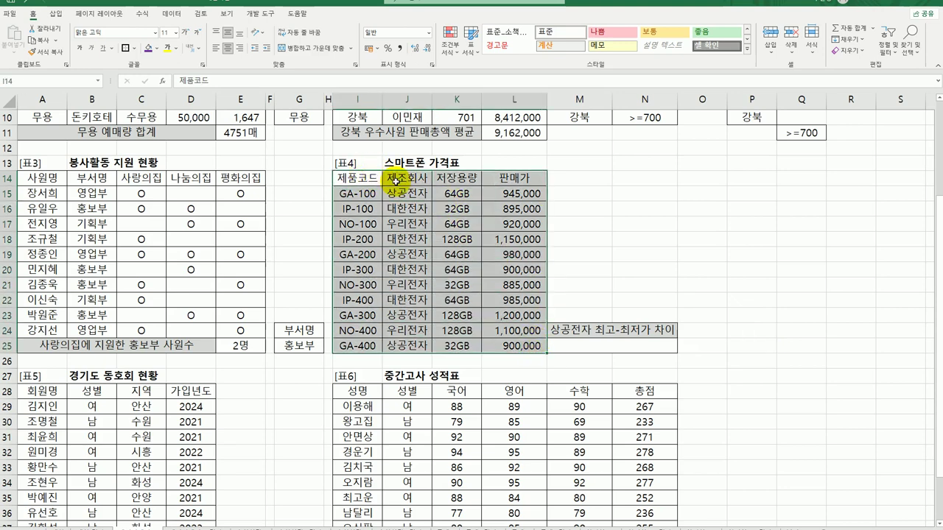
pyautogui.moveTo(393, 178); pyautogui.dragTo(398, 197)
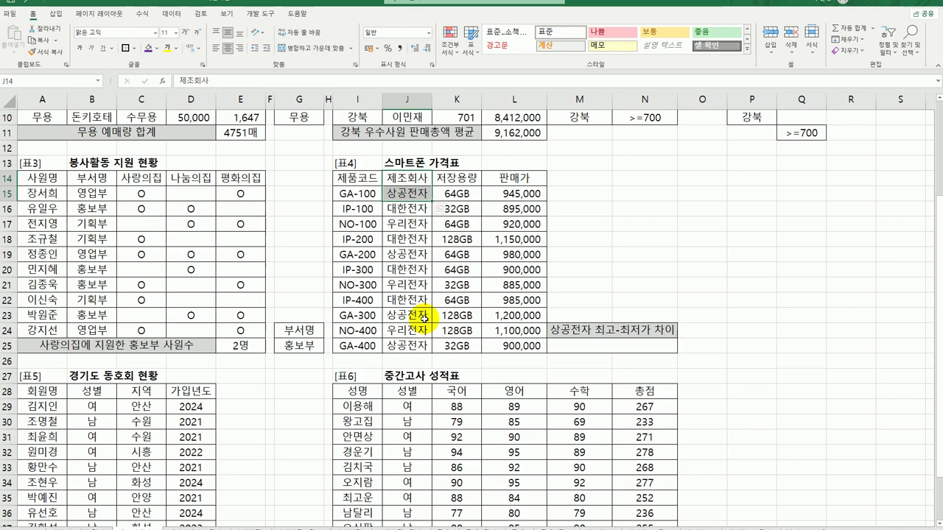
pyautogui.click(579, 331)
# Step: Start a DMAX formula in M25 for the highest 상공전자 price and open its function arguments
pyautogui.click(581, 355)
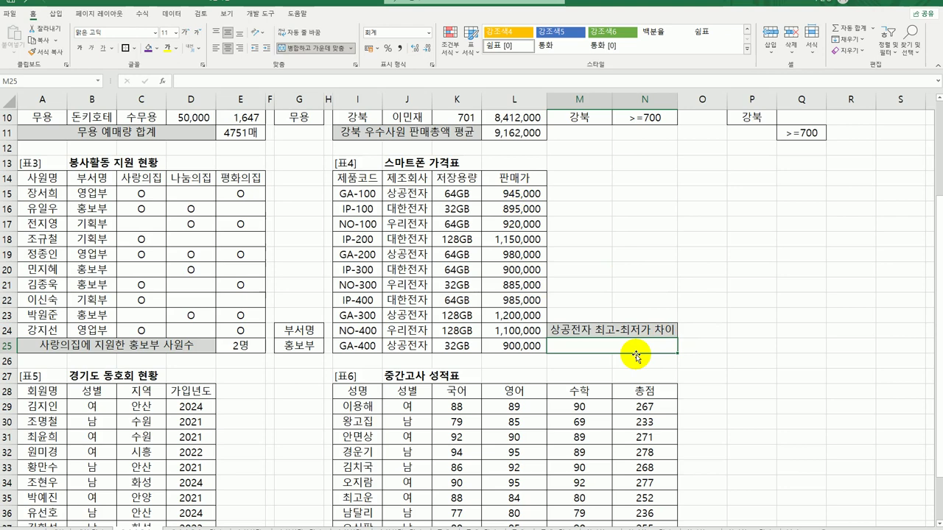
pyautogui.write('=')
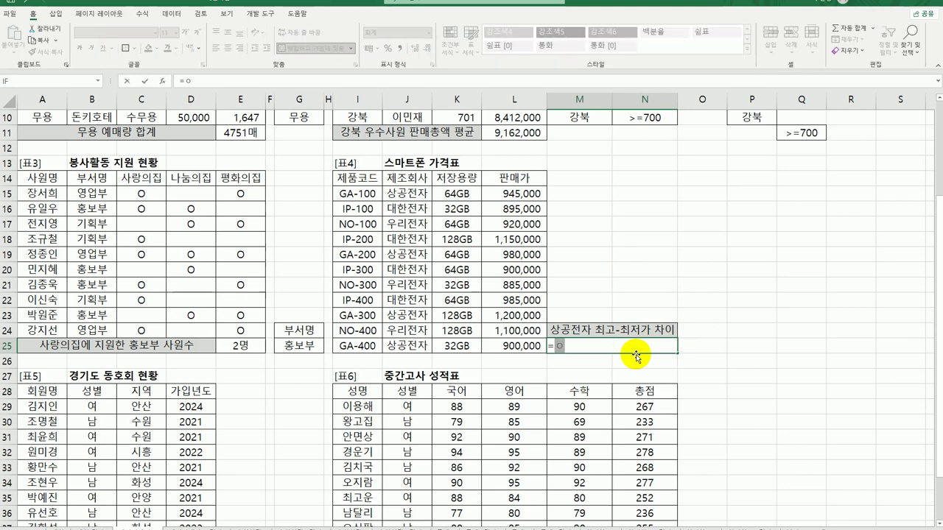
pyautogui.write('dm')
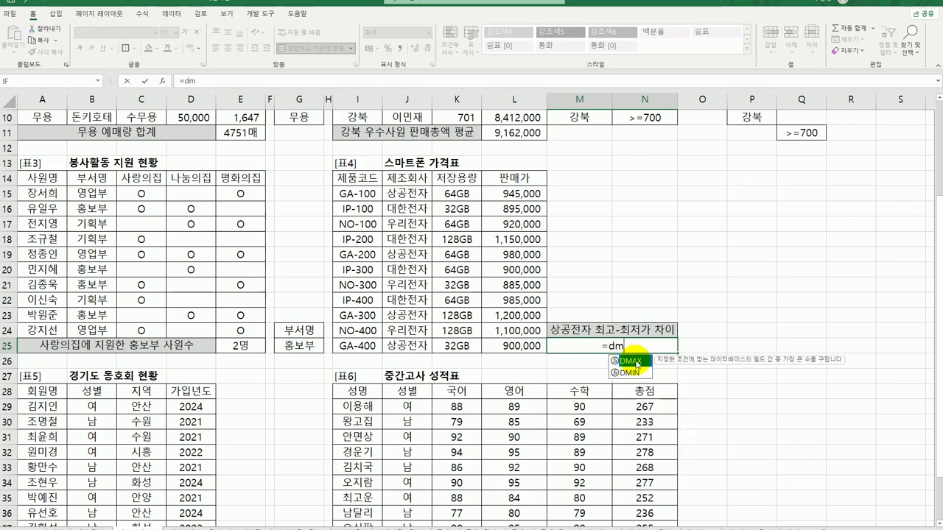
pyautogui.doubleClick(635, 361)
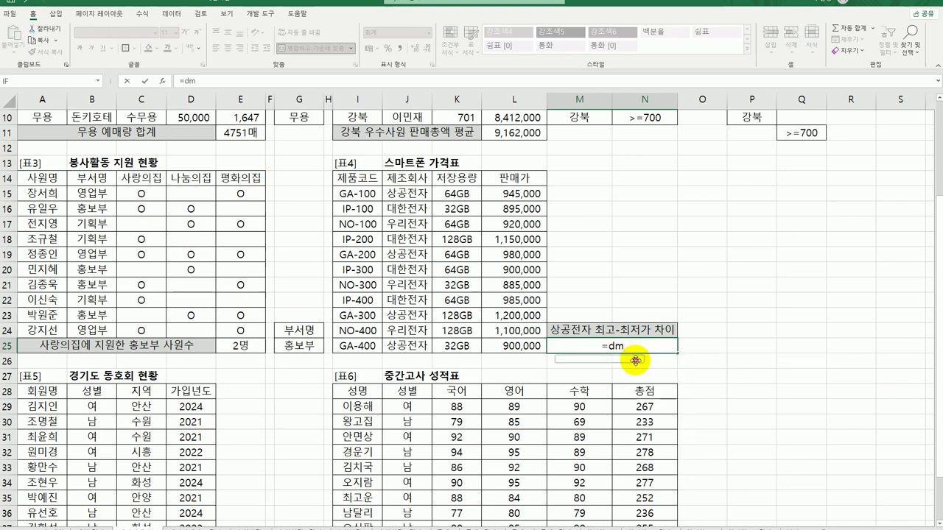
pyautogui.click(162, 81)
# Step: Set the DMAX database to I14:L25 and its field to column number 4
pyautogui.moveTo(503, 245); pyautogui.dragTo(160, 341)
pyautogui.moveTo(366, 179); pyautogui.dragTo(507, 352)
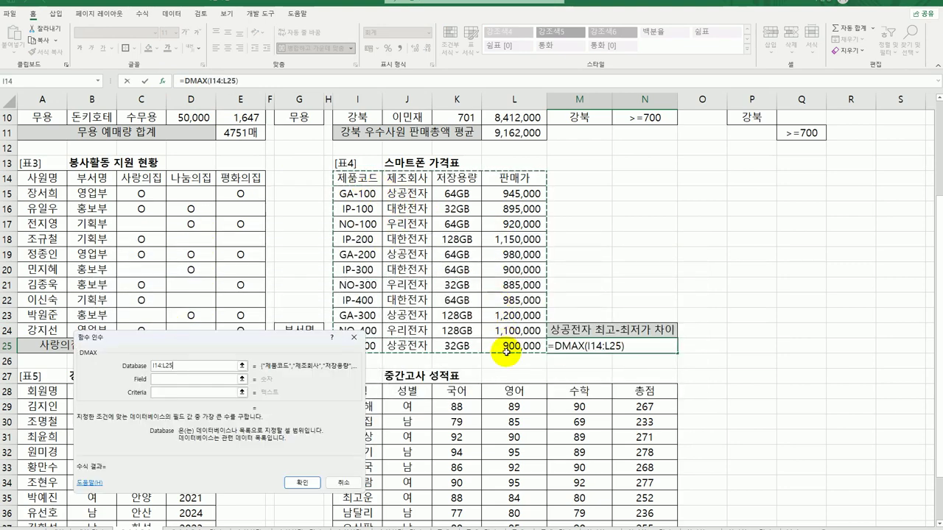
pyautogui.click(162, 380)
pyautogui.click(507, 176)
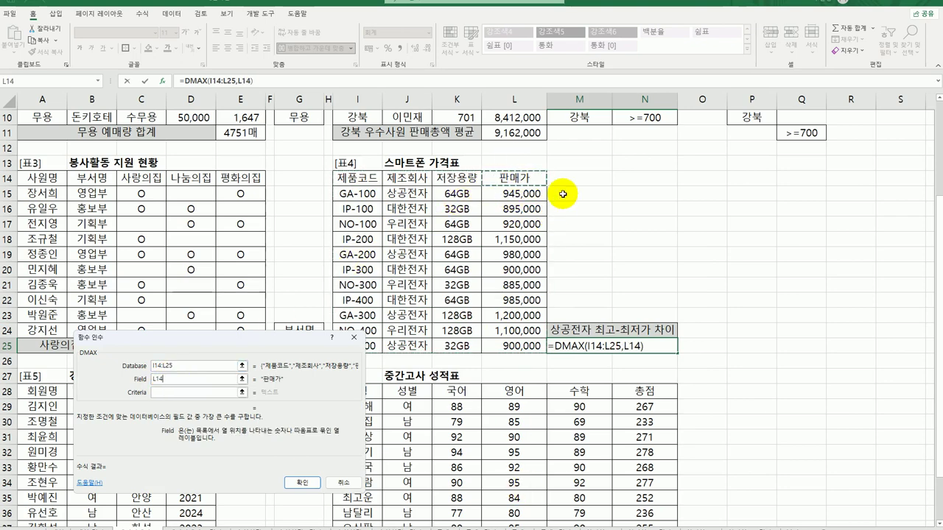
pyautogui.press('BackSpace')
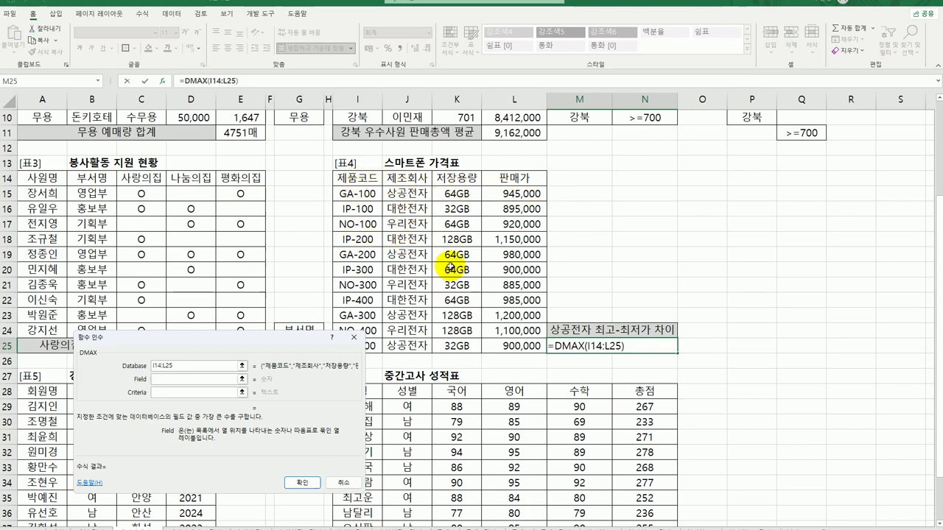
pyautogui.write('4')
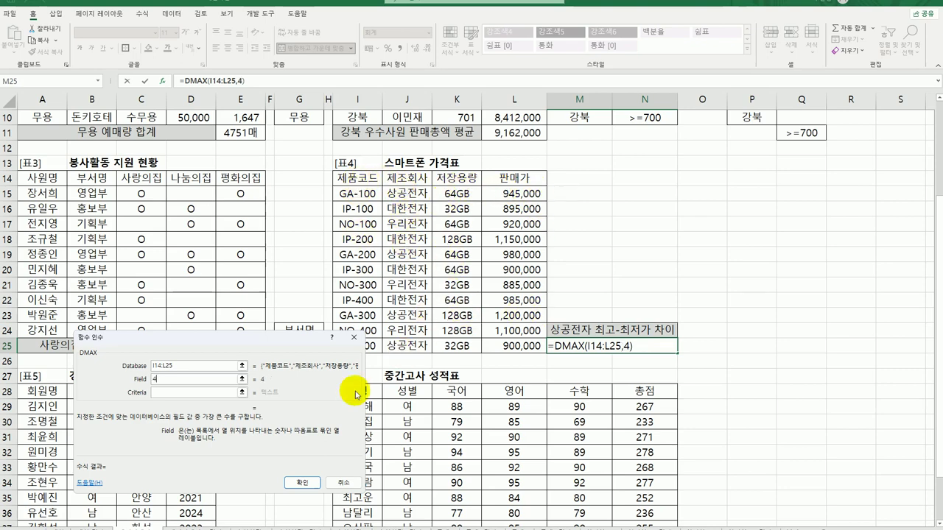
# Step: Set the DMAX criteria to J14:J15 and finish the formula in M25
pyautogui.click(189, 396)
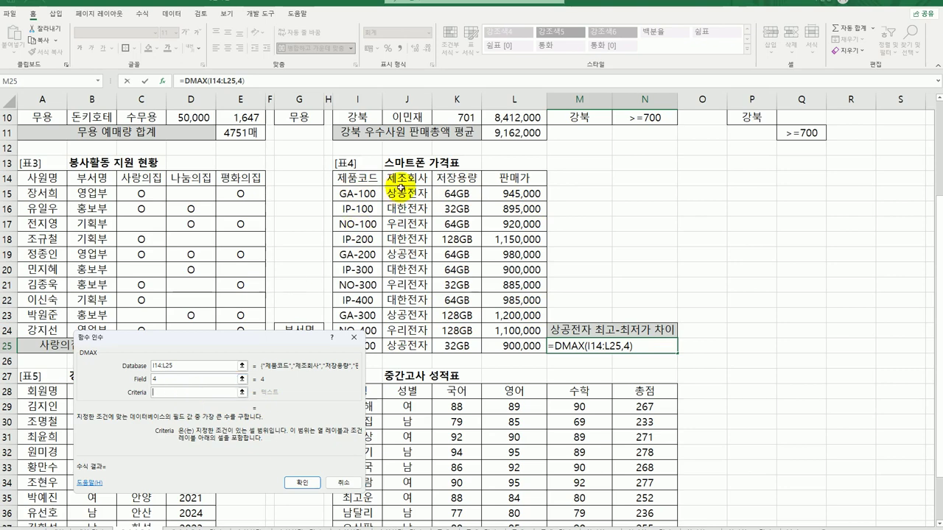
pyautogui.moveTo(416, 178); pyautogui.dragTo(420, 198)
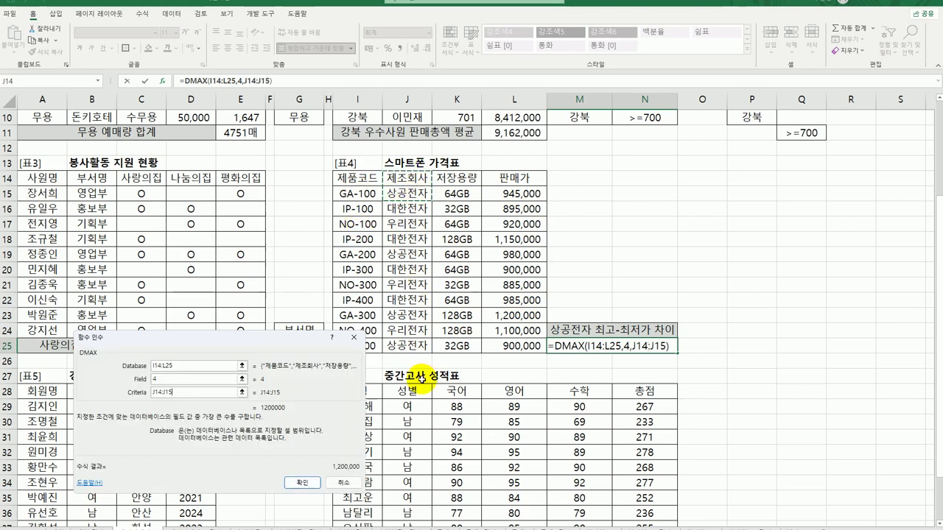
pyautogui.click(288, 479)
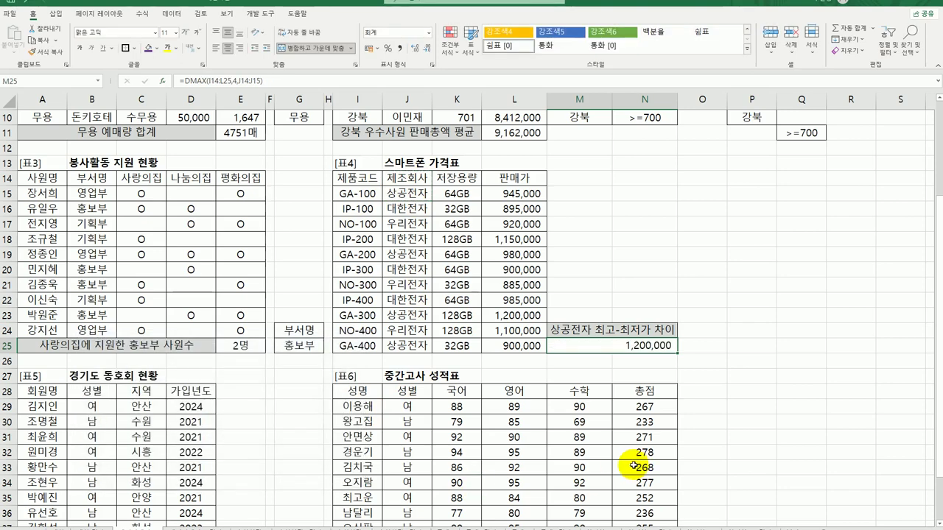
# Step: Extend the M25 formula by subtracting a DMIN function from the DMAX result and open the DMIN function arguments
pyautogui.doubleClick(653, 345)
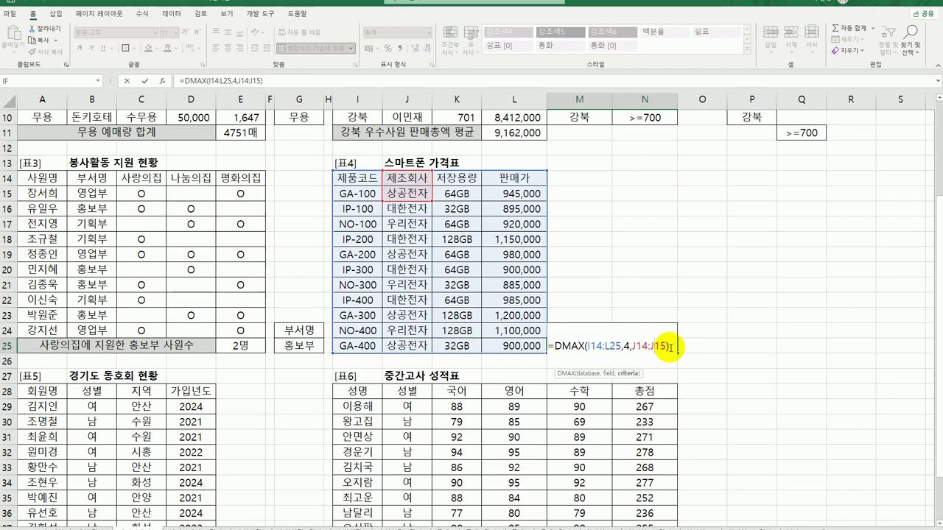
pyautogui.click(673, 347)
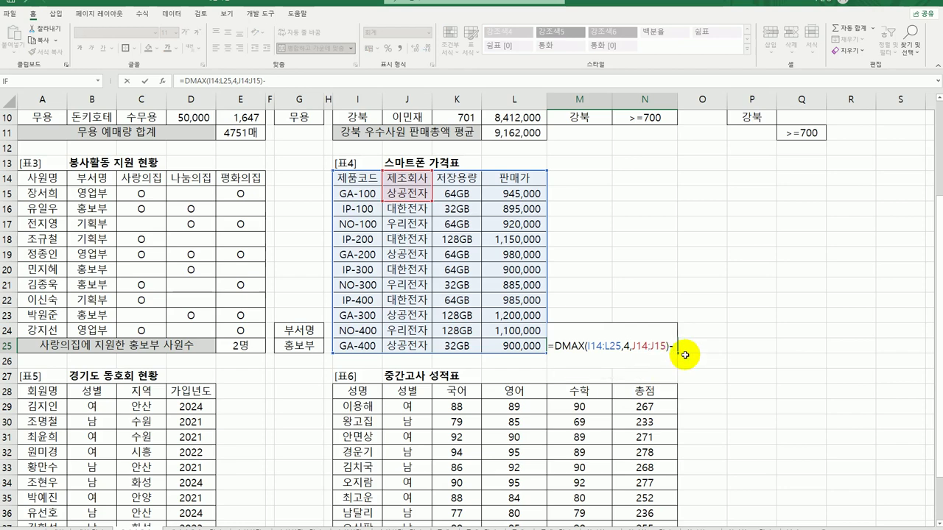
pyautogui.write('-dmi')
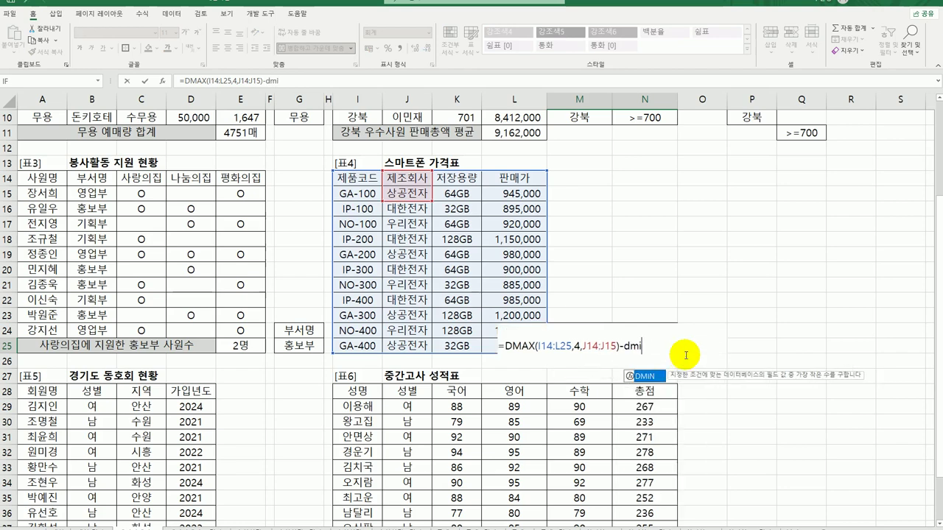
pyautogui.doubleClick(645, 376)
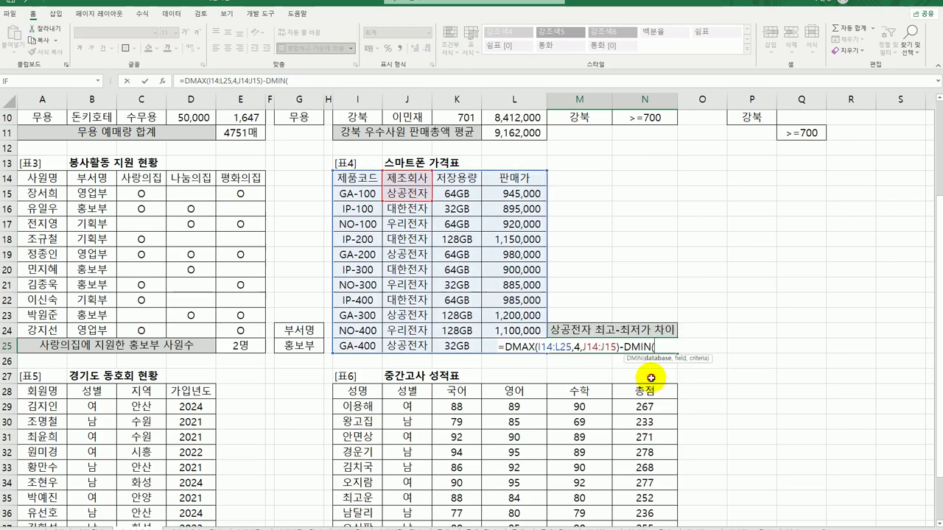
pyautogui.click(162, 81)
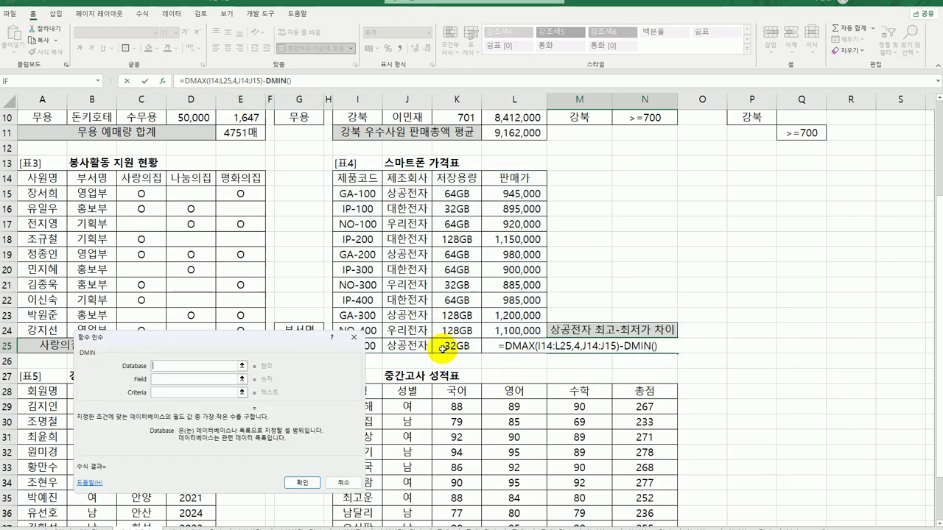
# Step: Set the DMIN database to I14:L25, its field to L14 and its criteria to J14:J15, and finish the formula
pyautogui.moveTo(361, 178); pyautogui.dragTo(508, 344)
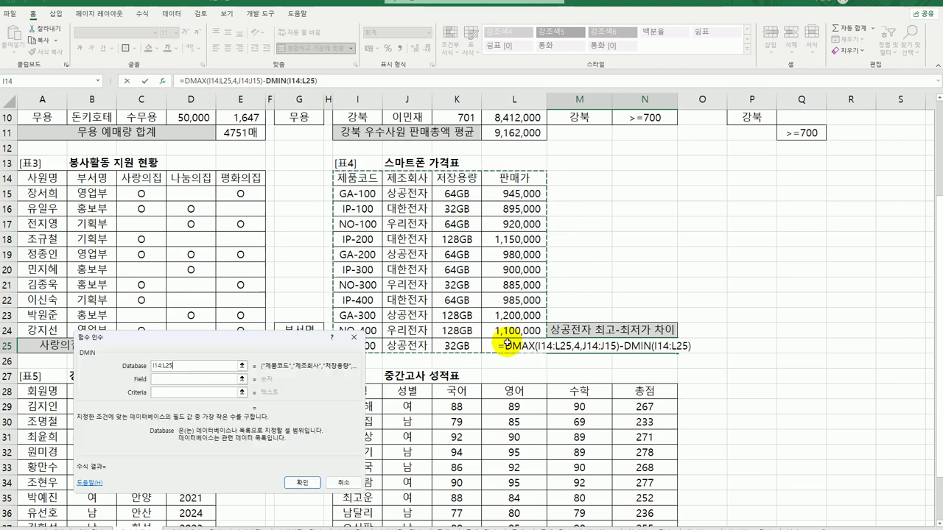
pyautogui.click(175, 378)
pyautogui.click(517, 177)
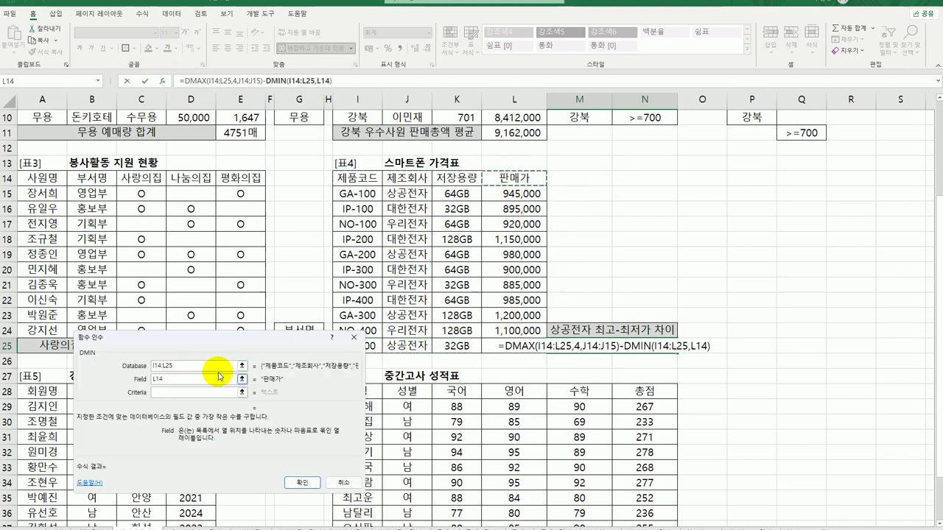
pyautogui.click(179, 389)
pyautogui.moveTo(406, 178); pyautogui.dragTo(406, 193)
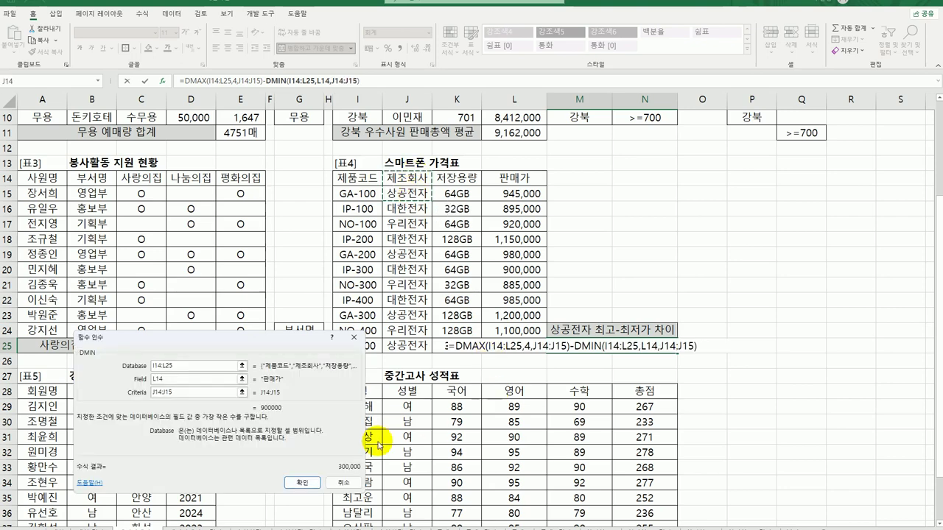
pyautogui.click(301, 487)
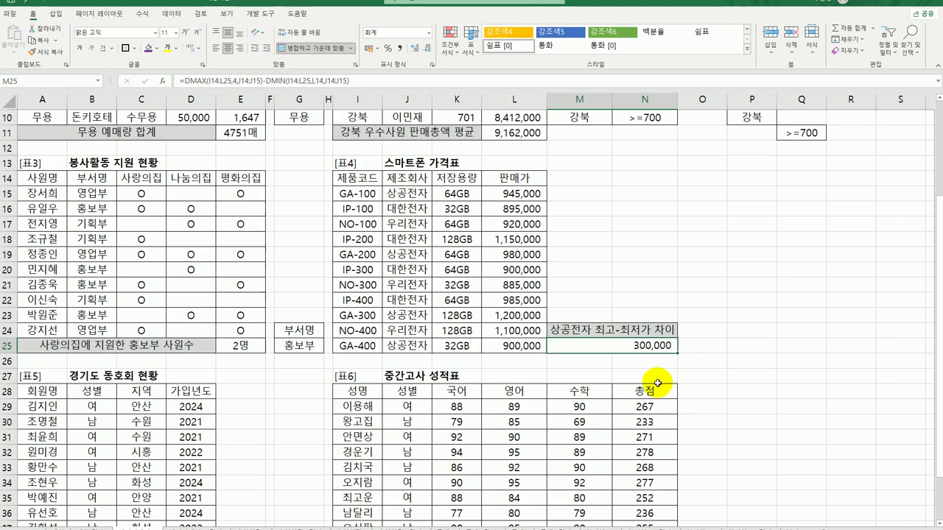
# Step: Start a DCOUNT formula in D39 for the 안산 members of [표5] and open its function arguments
pyautogui.scroll(-1, 657, 383)
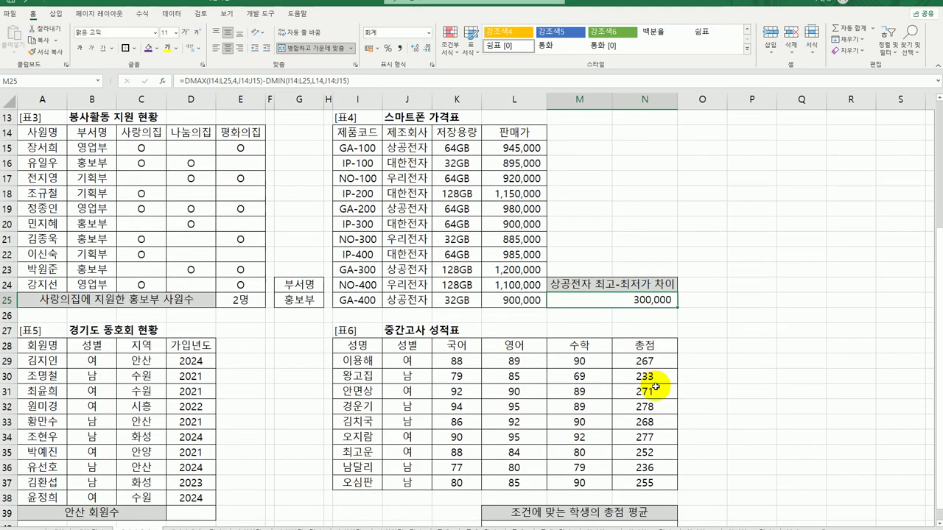
pyautogui.scroll(-1, 655, 386)
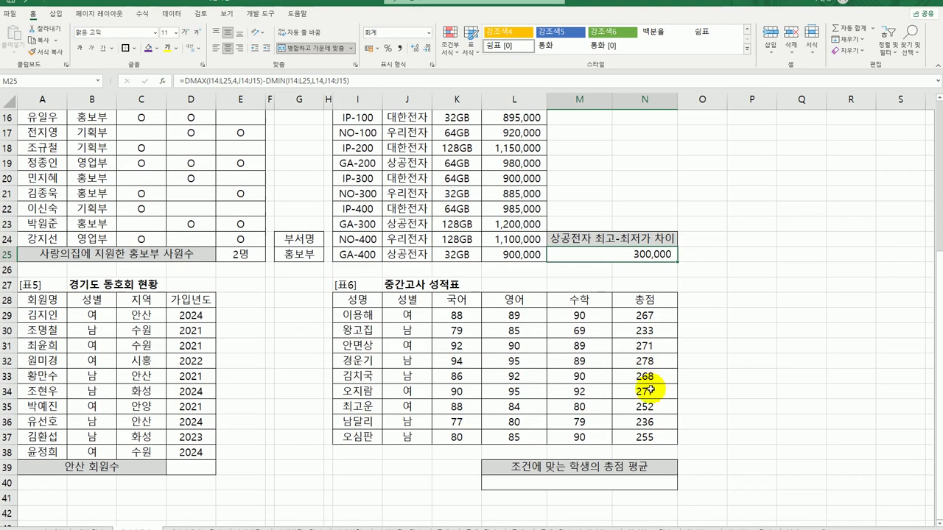
pyautogui.click(199, 468)
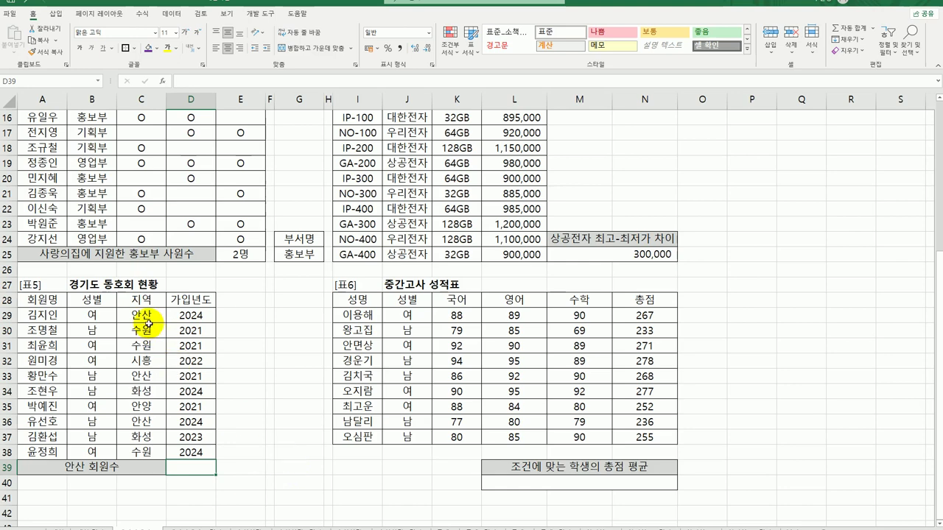
pyautogui.moveTo(140, 298); pyautogui.dragTo(143, 315)
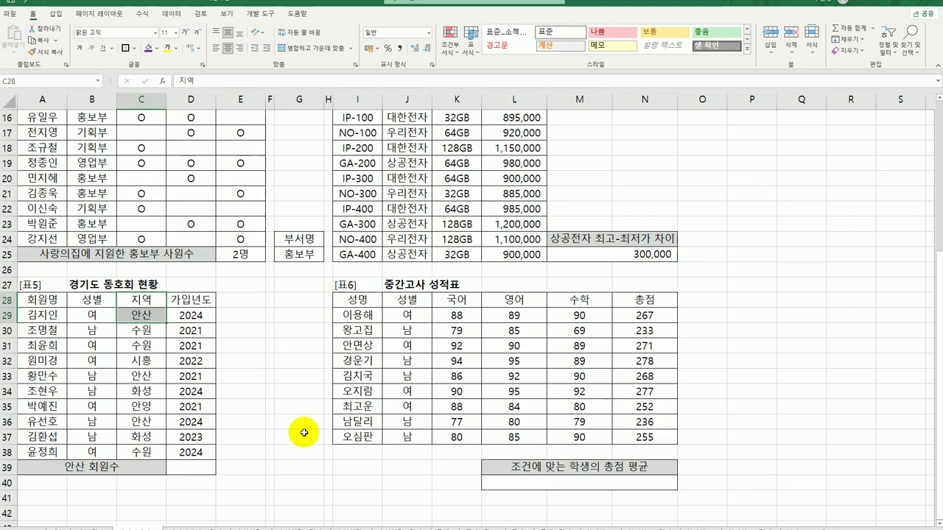
pyautogui.click(191, 469)
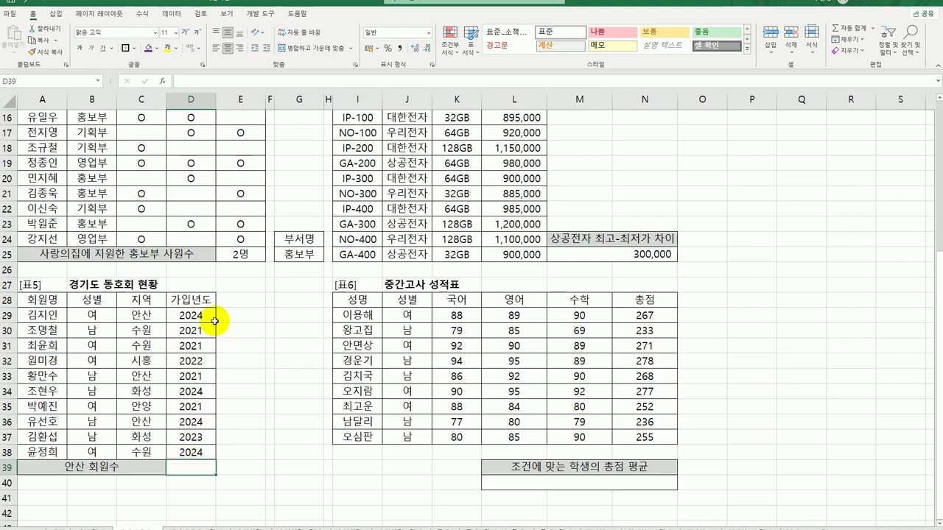
pyautogui.moveTo(201, 315); pyautogui.dragTo(201, 452)
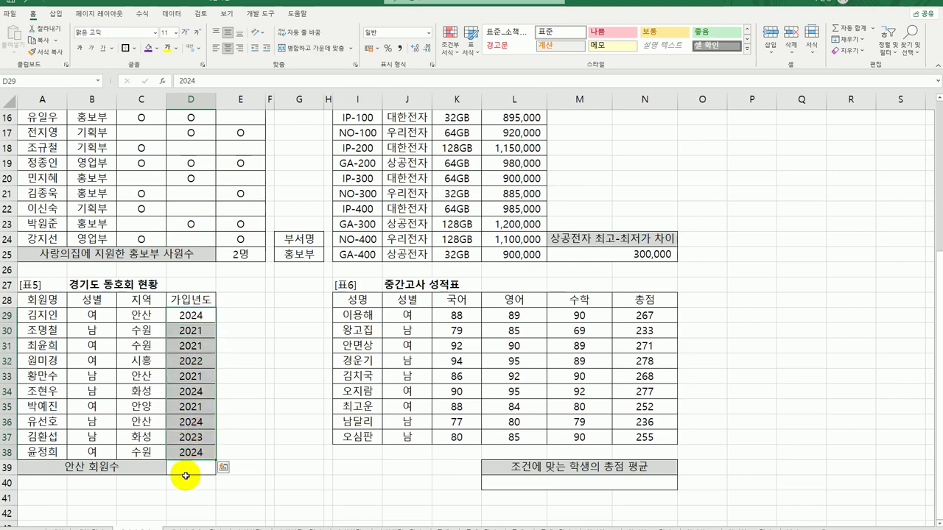
pyautogui.click(185, 469)
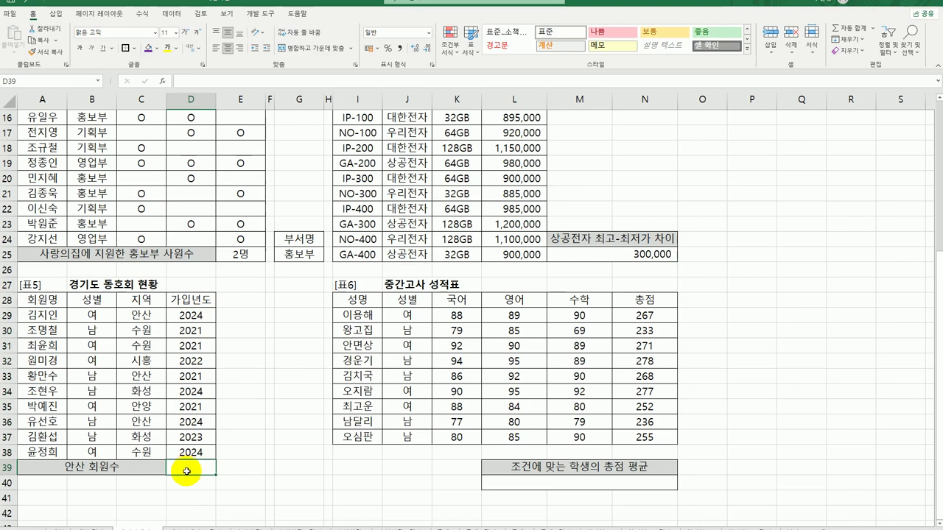
pyautogui.write('=dc')
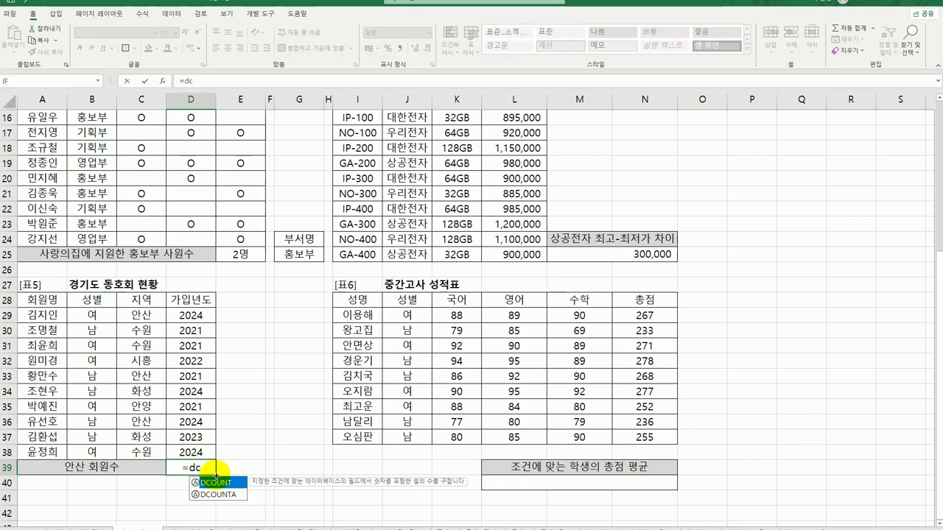
pyautogui.doubleClick(216, 482)
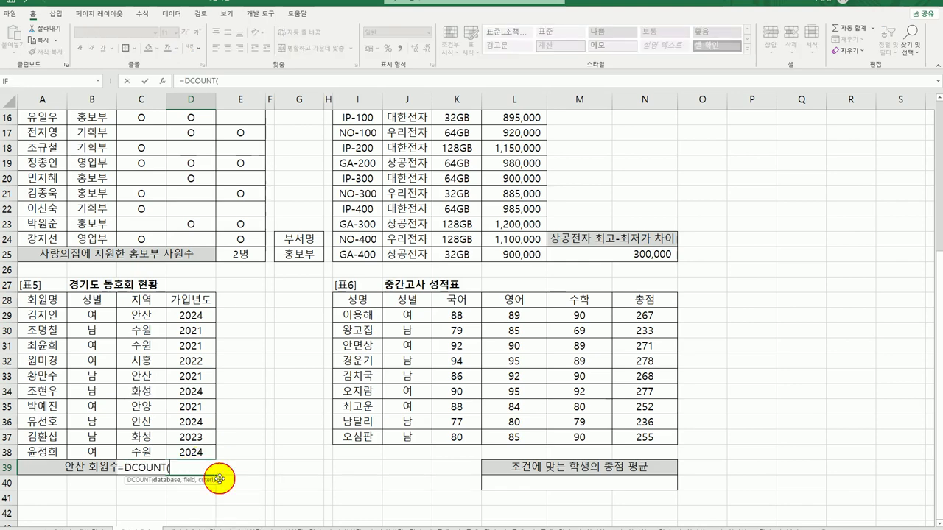
pyautogui.click(162, 81)
pyautogui.moveTo(252, 346); pyautogui.dragTo(456, 257)
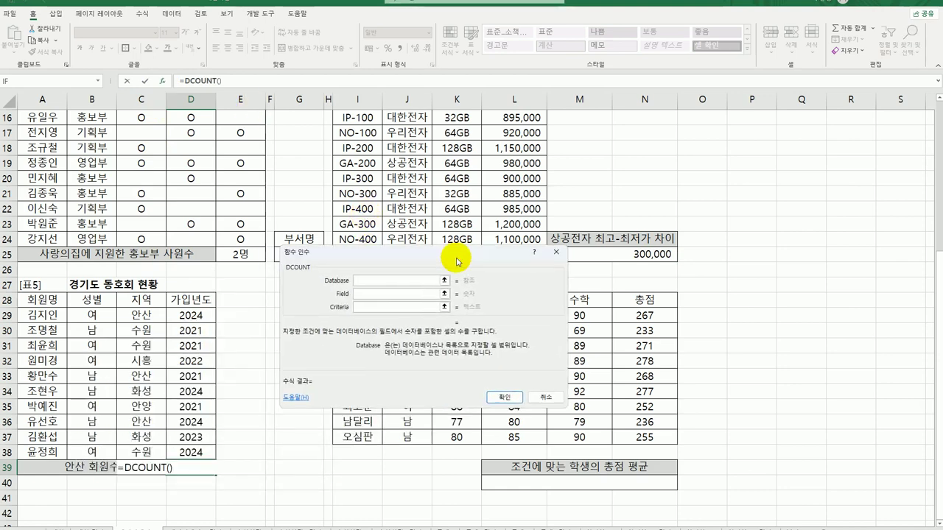
# Step: Set the DCOUNT database to A28:D38, its field to D28 and its criteria to C28:C29, and finish the formula
pyautogui.moveTo(42, 299); pyautogui.dragTo(195, 452)
pyautogui.click(363, 295)
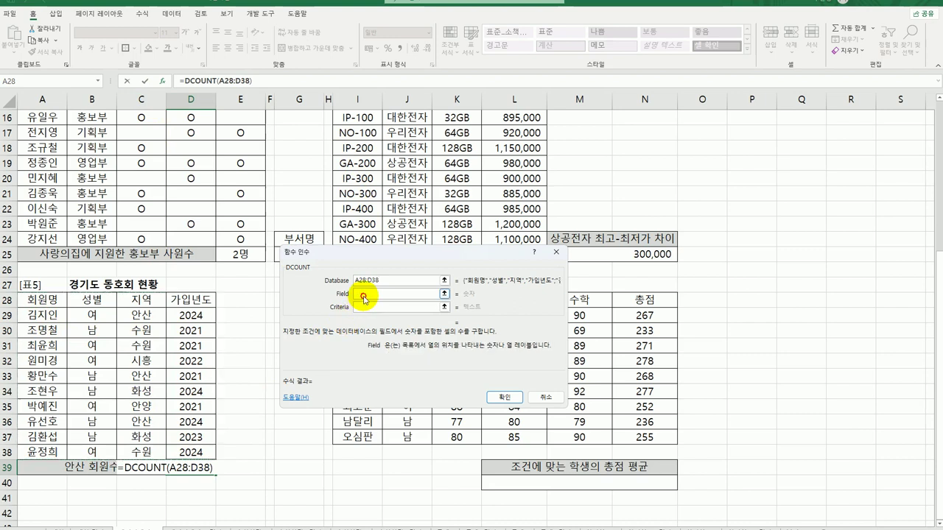
pyautogui.click(212, 299)
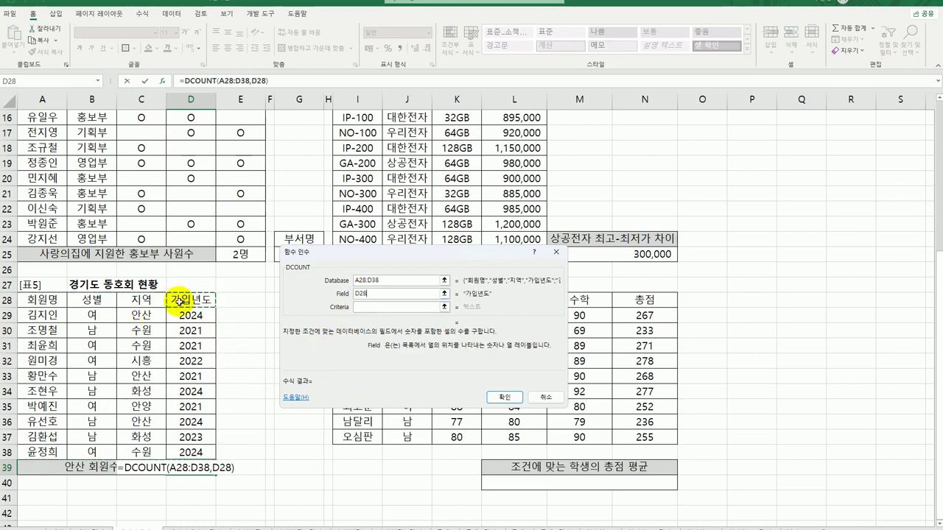
pyautogui.click(361, 308)
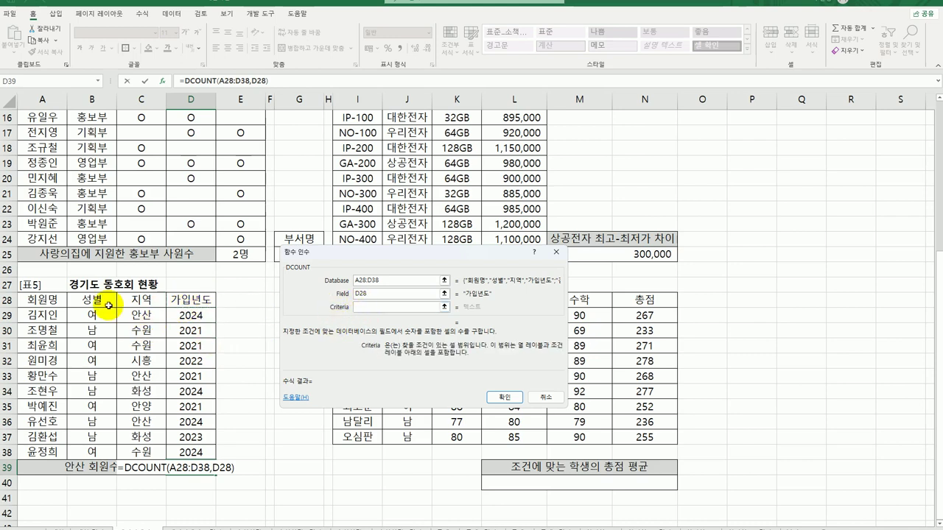
pyautogui.moveTo(148, 302); pyautogui.dragTo(147, 314)
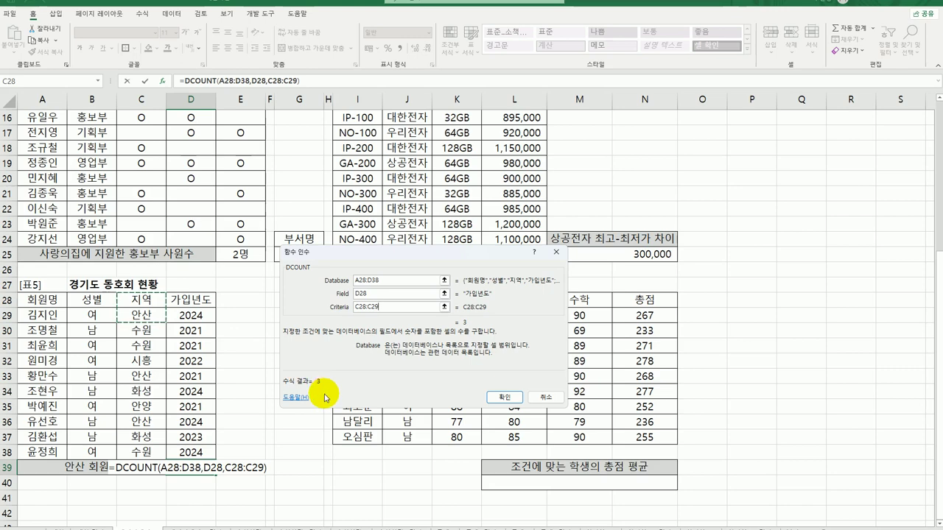
pyautogui.click(504, 397)
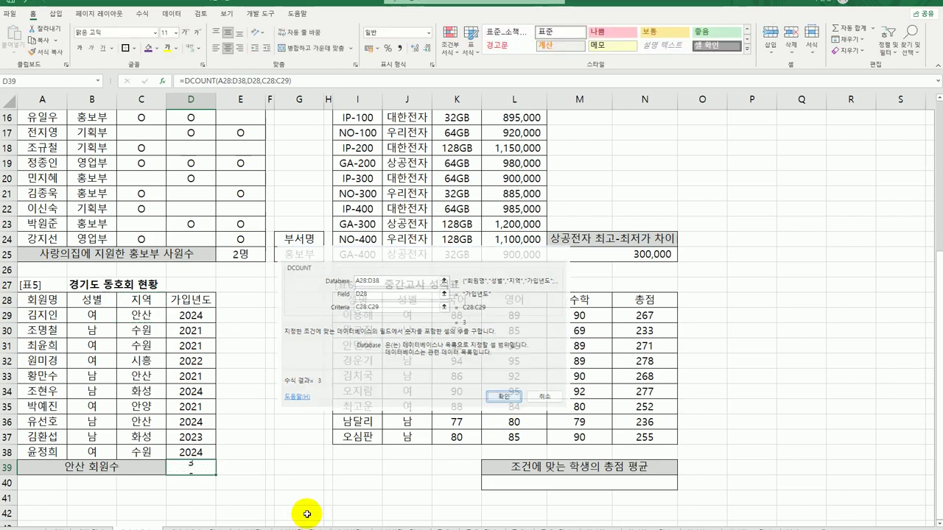
# Step: Append &"명" to the DCOUNT formula in D39
pyautogui.doubleClick(194, 468)
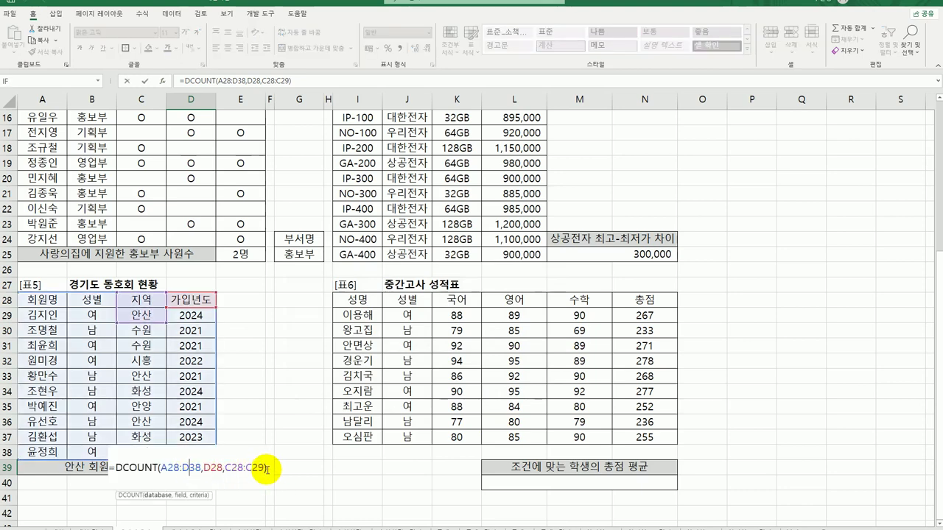
pyautogui.write('&')
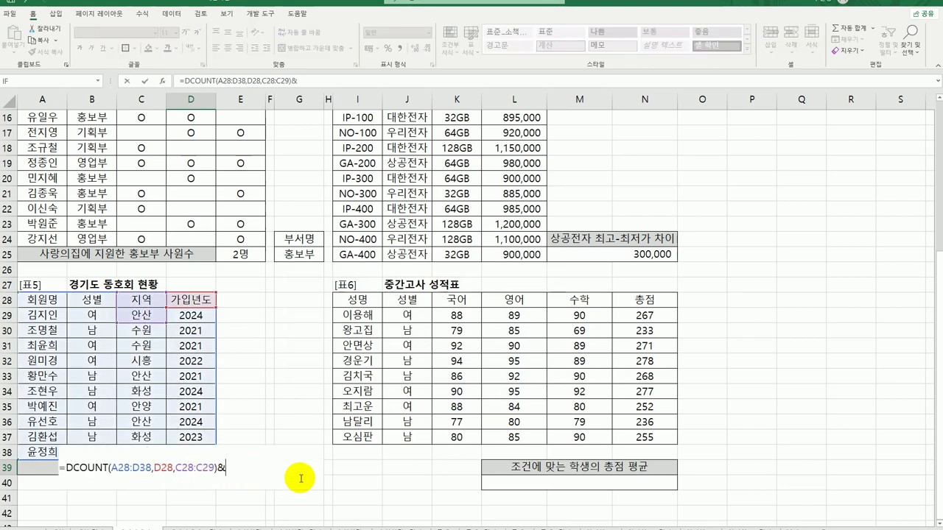
pyautogui.write('"ㅁ')
pyautogui.write('"명')
pyautogui.press('Return')
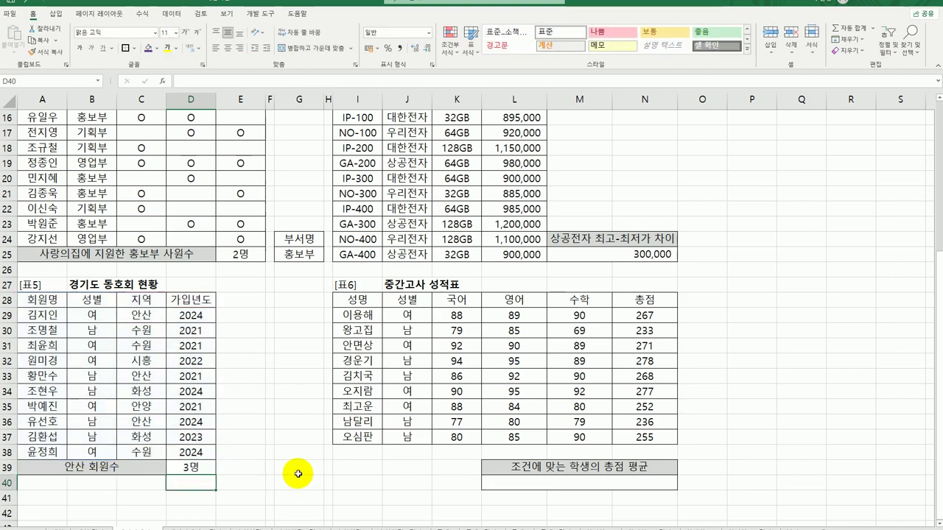
pyautogui.click(213, 467)
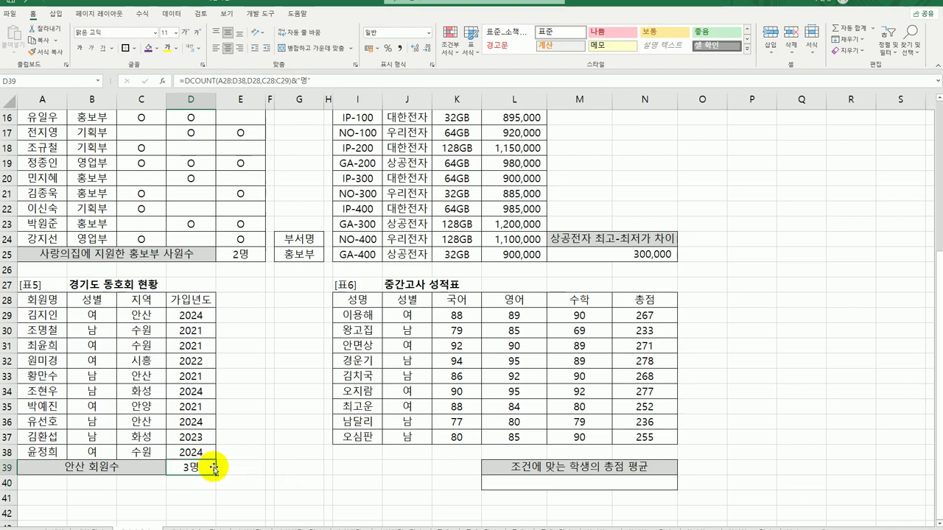
# Step: Copy the 성별 header and a 남 value from [표6] into I39:I40 as a criteria range
pyautogui.scroll(1, 213, 467)
pyautogui.scroll(-1, 214, 467)
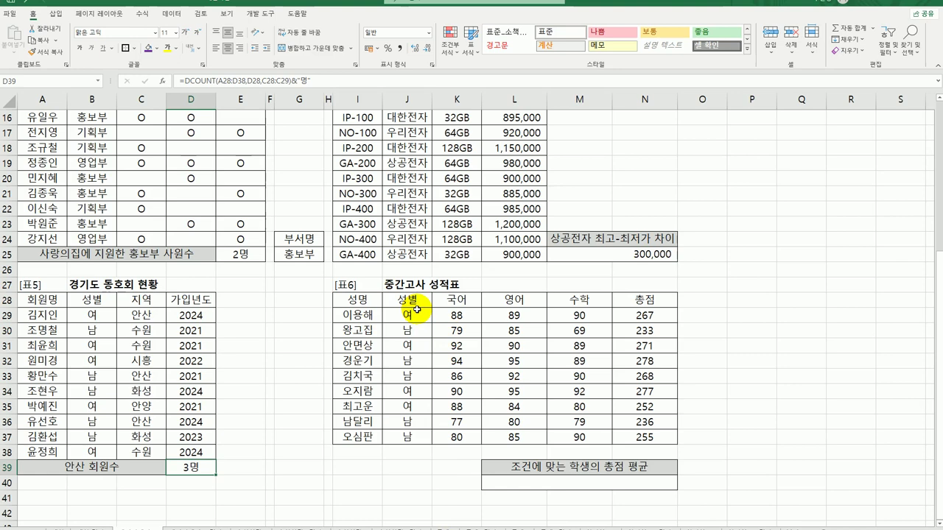
pyautogui.click(354, 464)
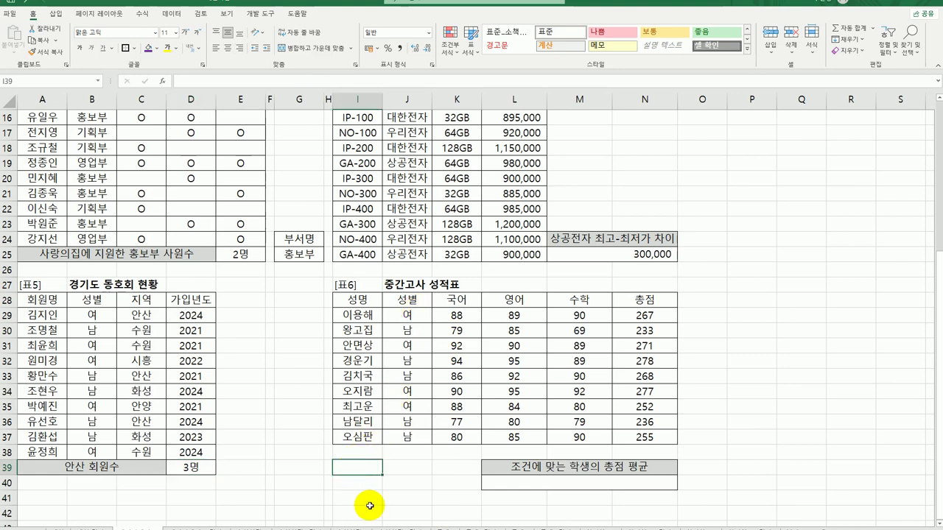
pyautogui.click(412, 299)
pyautogui.keyDown('ctrl'); pyautogui.click(411, 330); pyautogui.keyUp('ctrl')
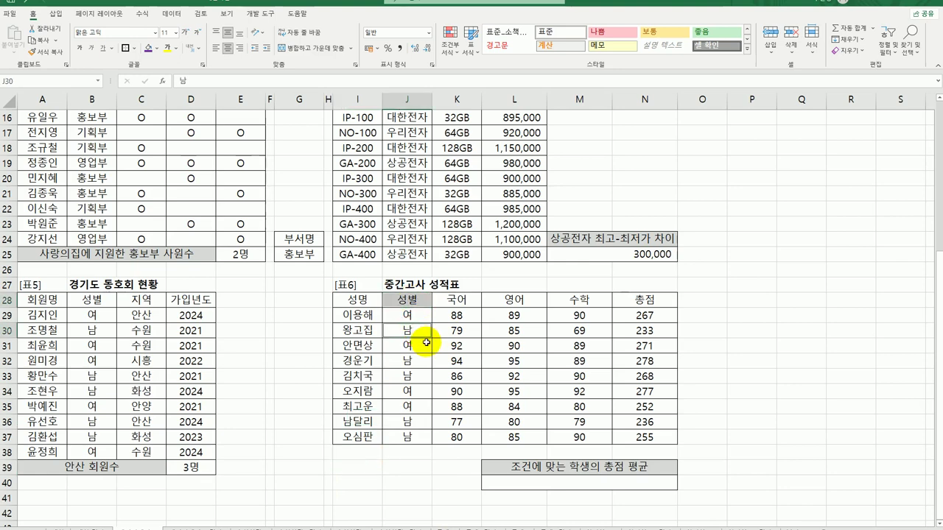
pyautogui.hotkey('ctrl', 'c')
pyautogui.click(359, 469)
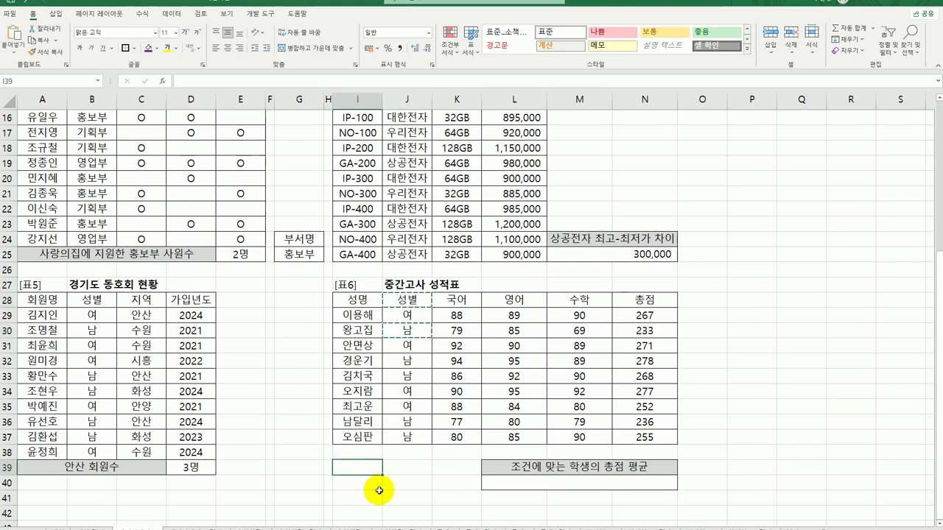
pyautogui.hotkey('ctrl', 'v')
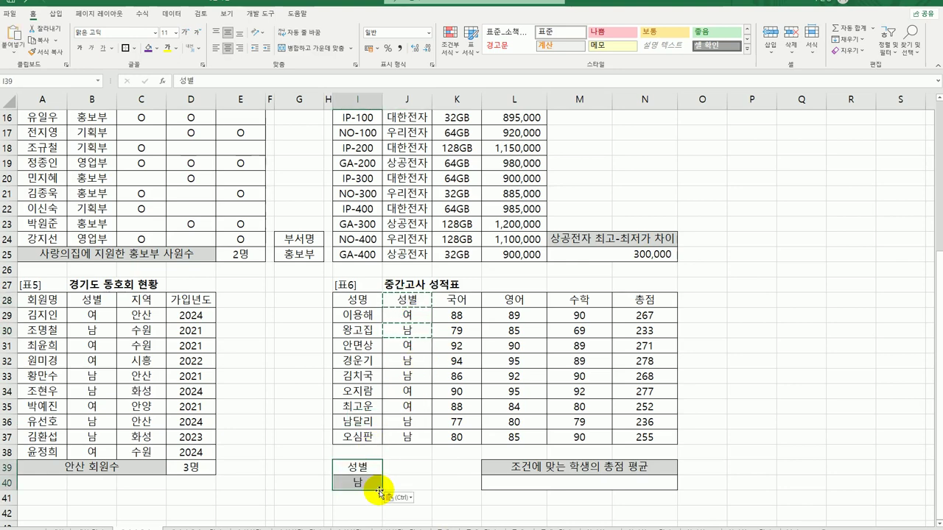
# Step: Copy the 영어 header from [표6] into J39 beside the 성별 criterion
pyautogui.click(517, 300)
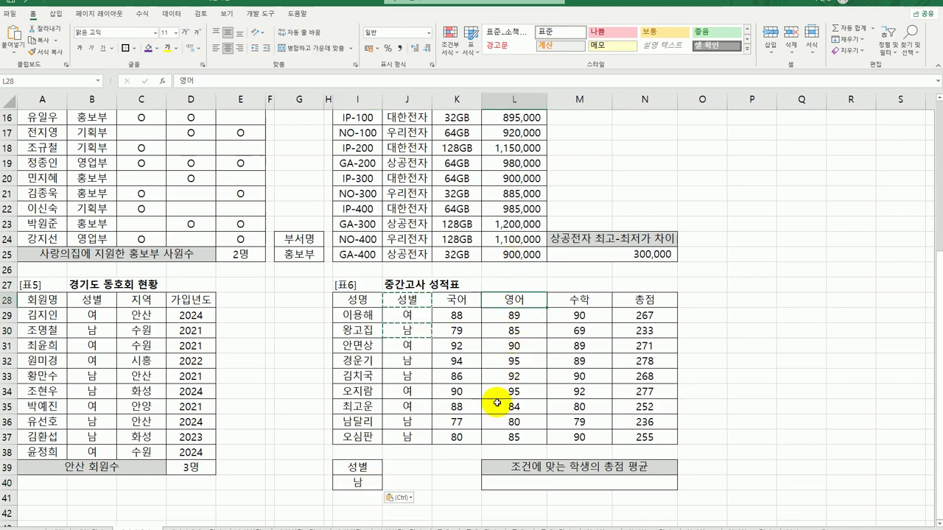
pyautogui.hotkey('ctrl', 'c')
pyautogui.click(407, 468)
pyautogui.hotkey('ctrl', 'v')
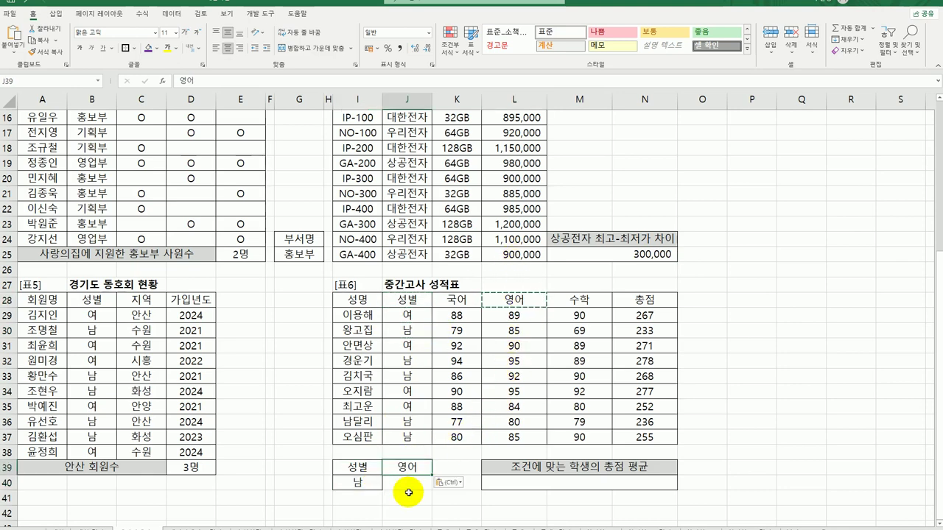
# Step: Enter >=90 in J40 under the 영어 criterion header and copy a 여 value from [표6] into I41
pyautogui.click(391, 484)
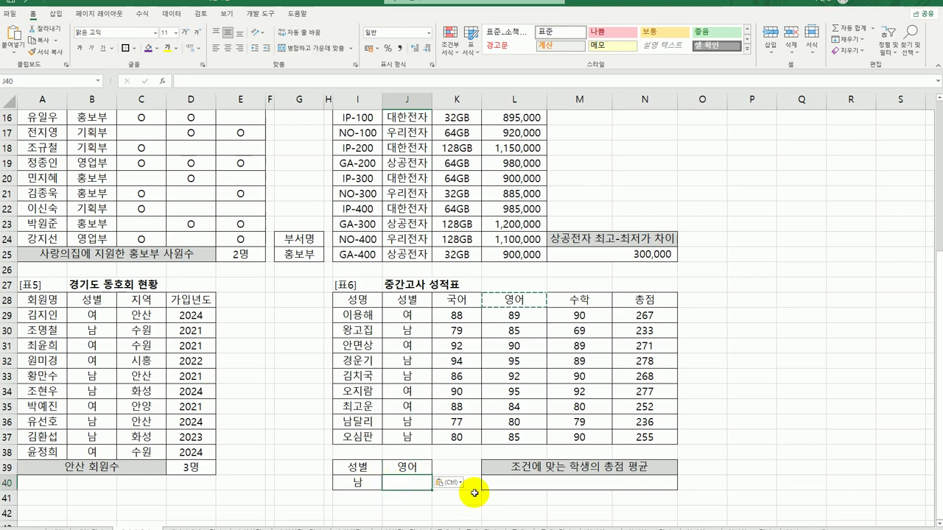
pyautogui.write('>=')
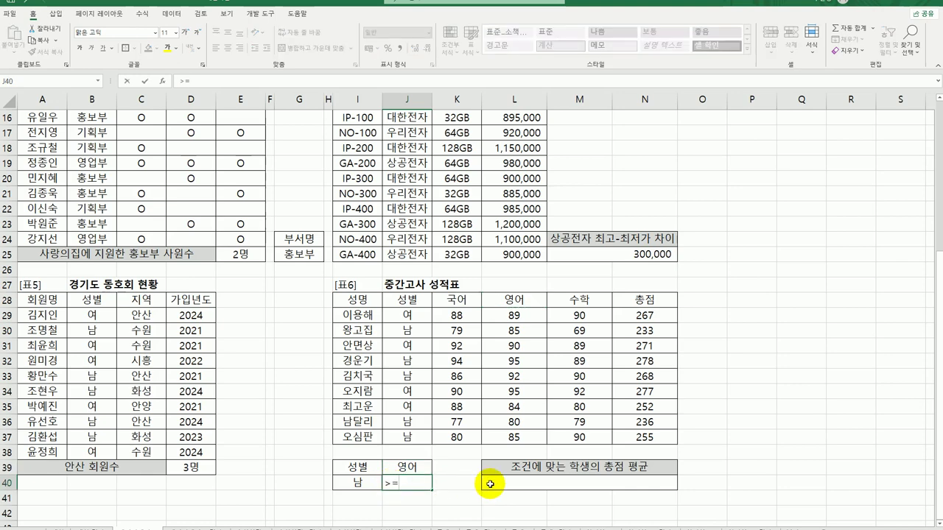
pyautogui.write('90')
pyautogui.press('Return')
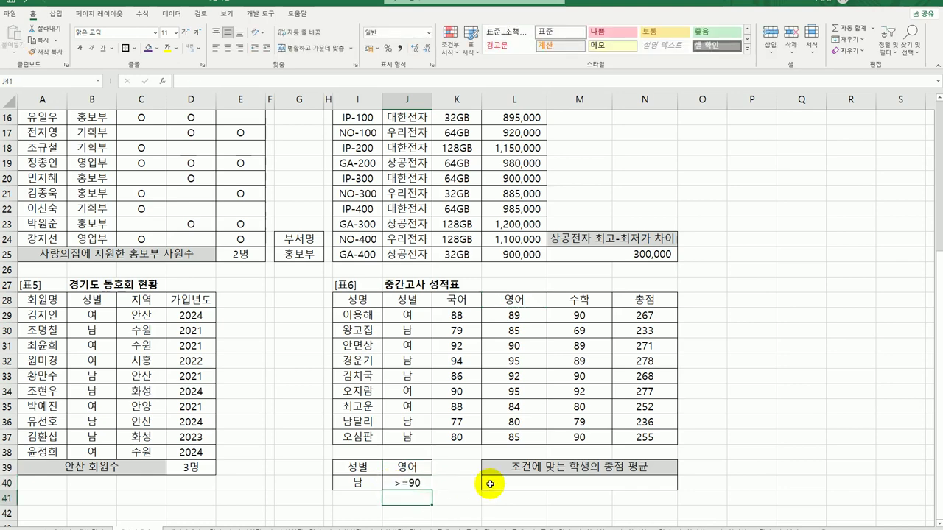
pyautogui.click(409, 315)
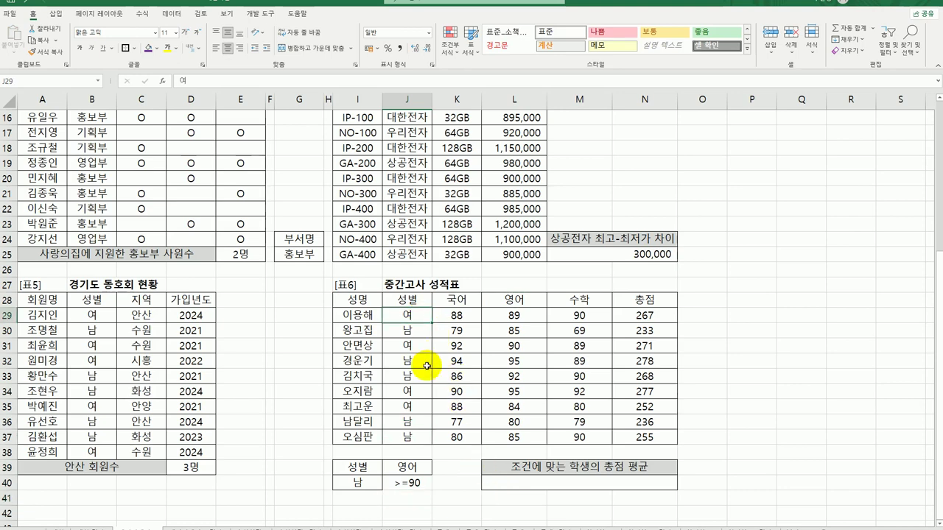
pyautogui.hotkey('ctrl', 'c')
pyautogui.click(357, 499)
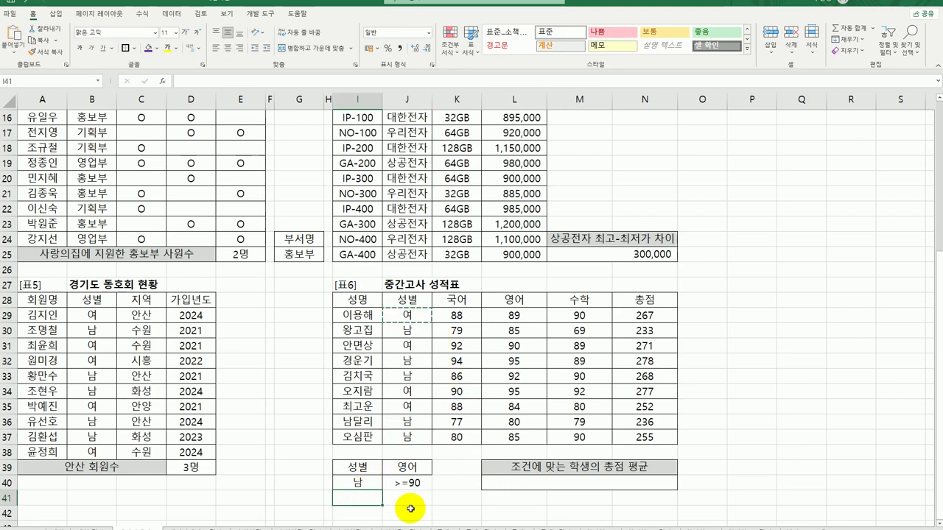
pyautogui.hotkey('ctrl', 'v')
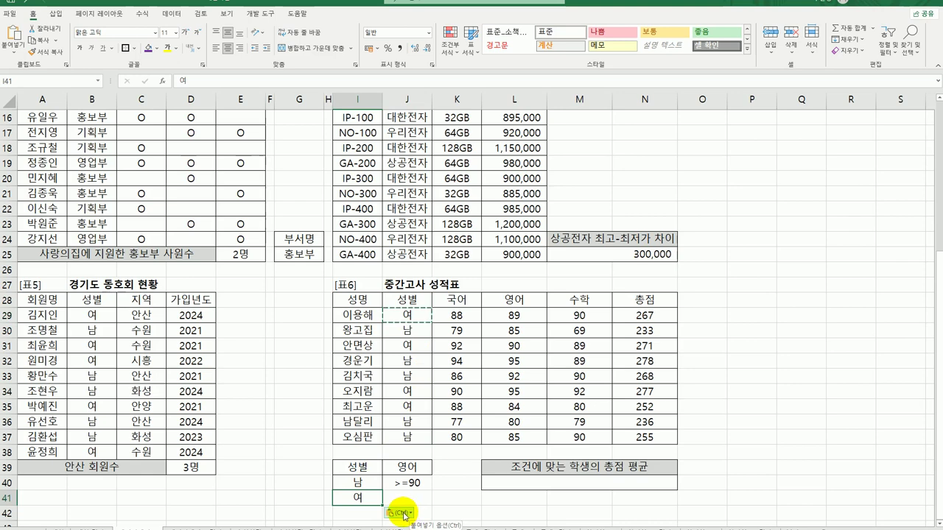
# Step: Copy the 수학 header from [표6] into K39 and enter >=90 in K41 on the 여 row
pyautogui.click(578, 301)
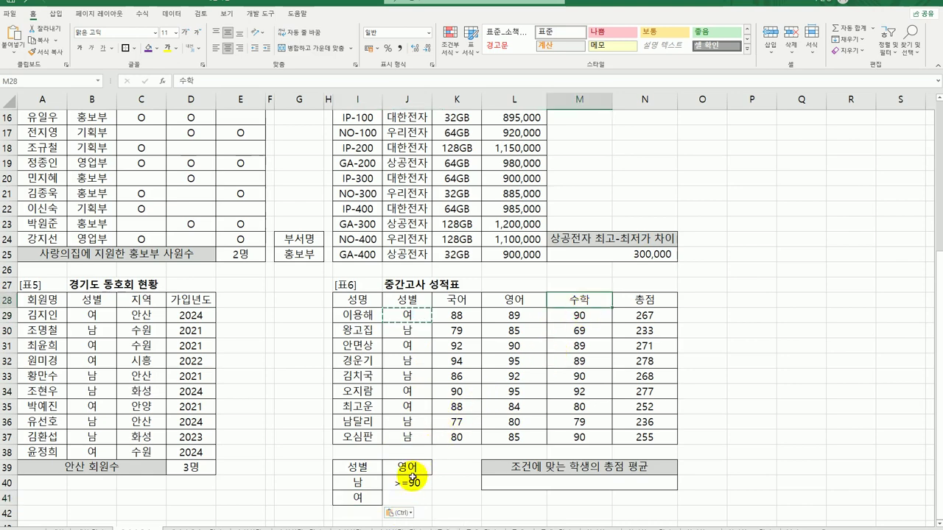
pyautogui.hotkey('ctrl', 'c')
pyautogui.click(450, 471)
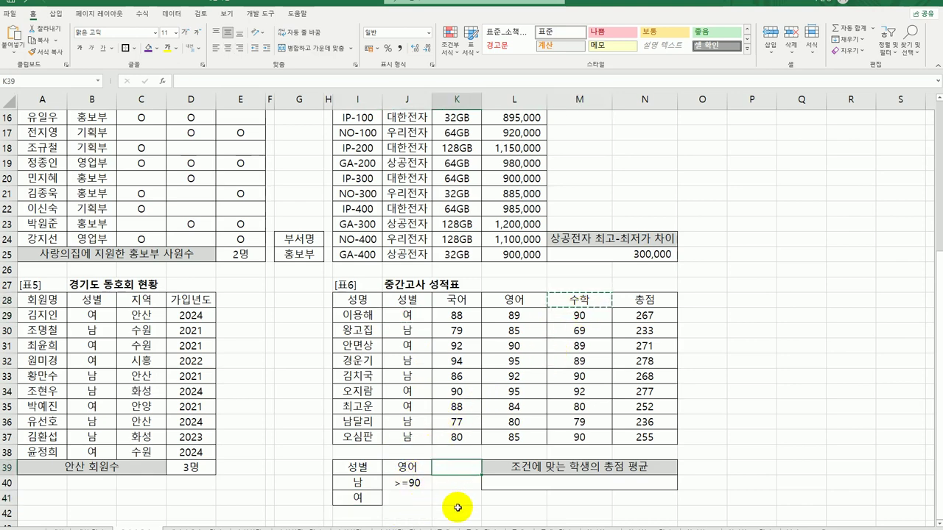
pyautogui.hotkey('ctrl', 'v')
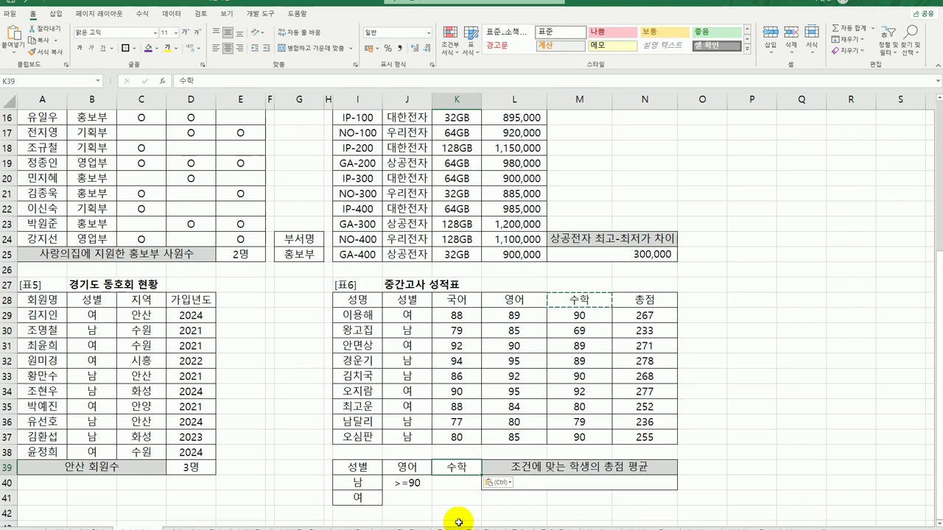
pyautogui.click(360, 498)
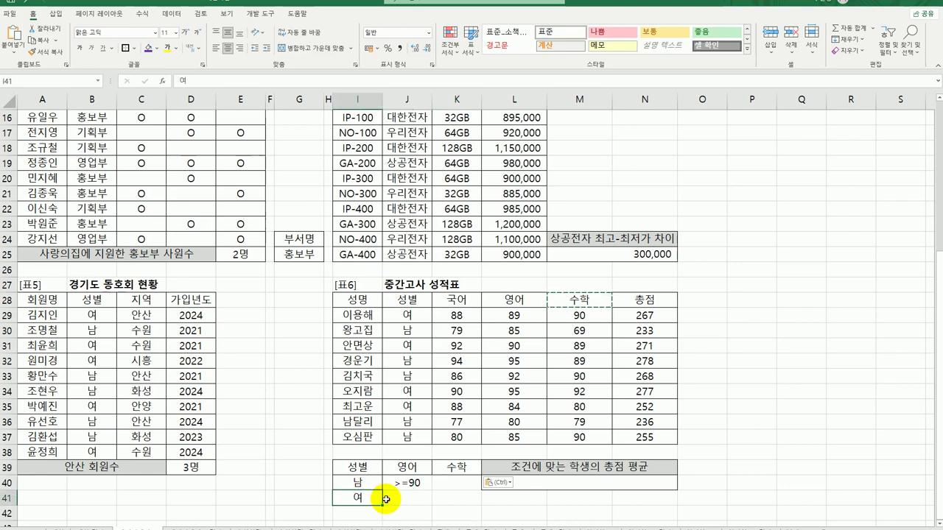
pyautogui.click(456, 500)
pyautogui.write('>')
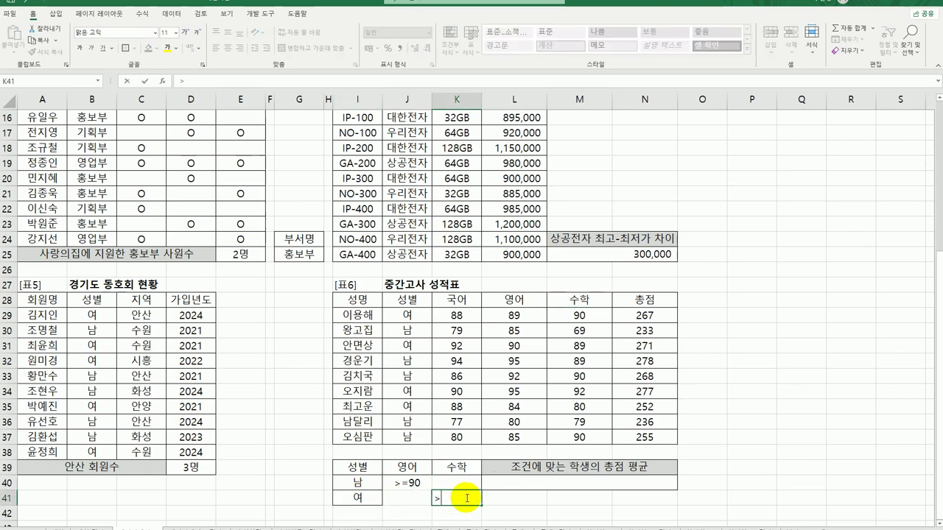
pyautogui.write('=90')
pyautogui.press('Return')
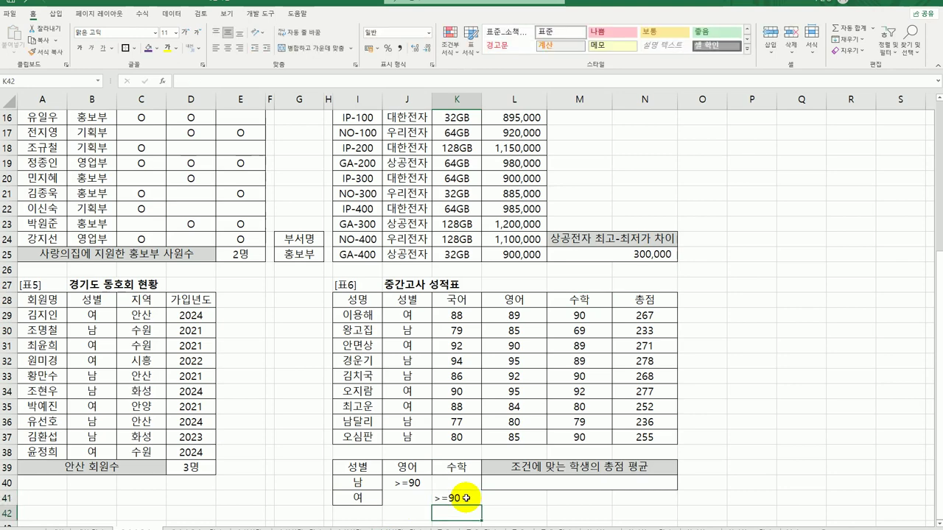
pyautogui.moveTo(361, 467); pyautogui.dragTo(398, 482)
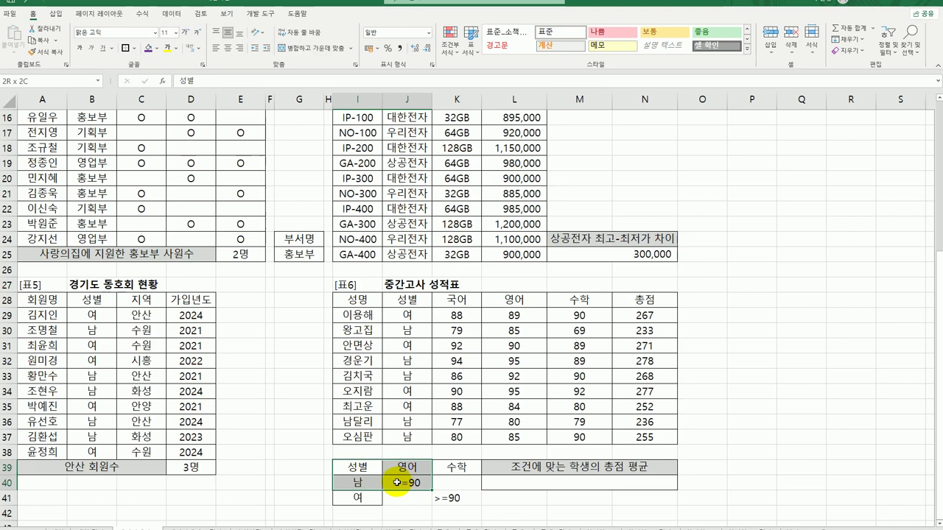
pyautogui.moveTo(398, 482); pyautogui.dragTo(442, 500)
pyautogui.click(653, 298)
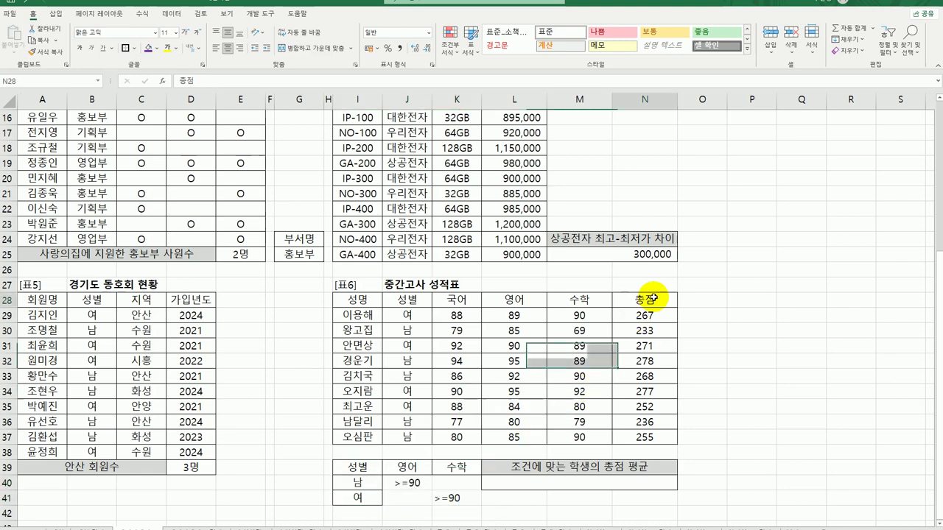
# Step: Start a DAVERAGE formula in L40 and set its database to I28:N37
pyautogui.click(616, 483)
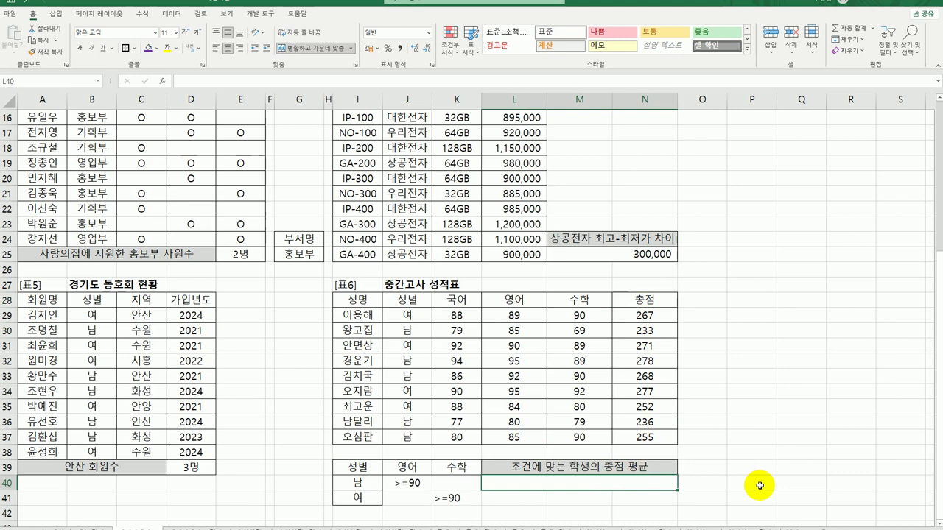
pyautogui.write('=ㅇ')
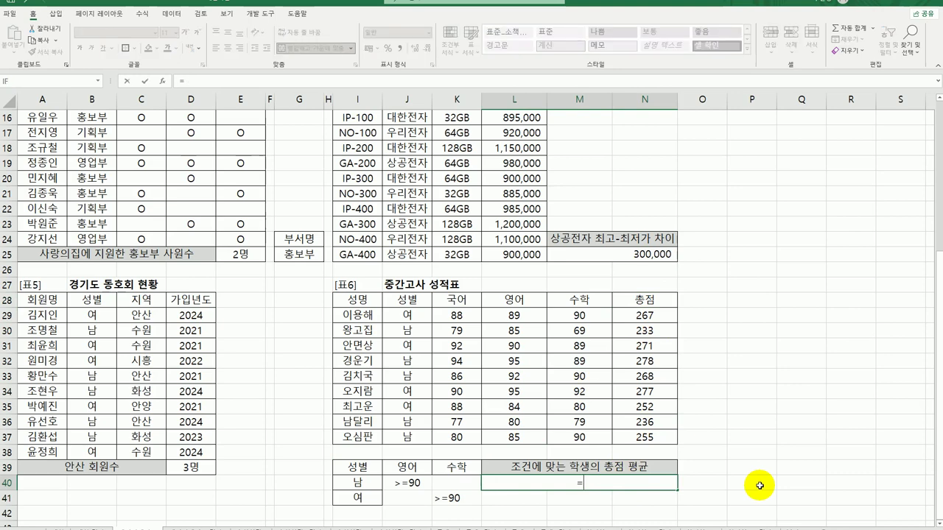
pyautogui.write('da')
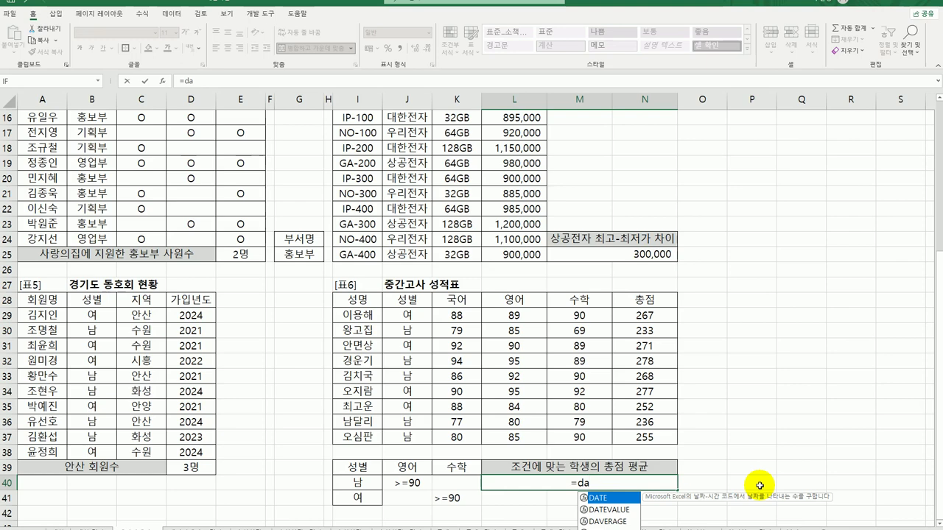
pyautogui.write('v')
pyautogui.doubleClick(614, 499)
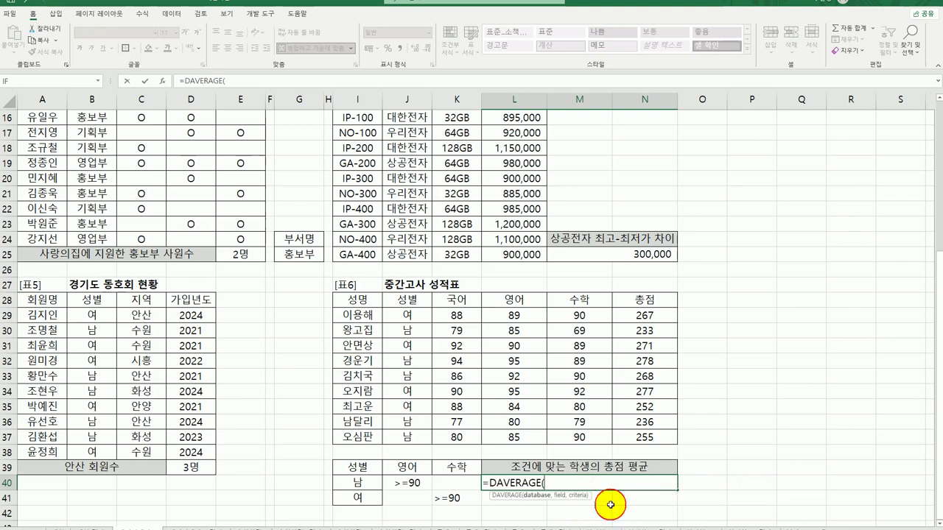
pyautogui.click(170, 82)
pyautogui.moveTo(456, 251); pyautogui.dragTo(263, 125)
pyautogui.moveTo(431, 322); pyautogui.dragTo(639, 440)
# Step: Set the DAVERAGE field to N28 and its criteria to I39:K41, and finish the formula
pyautogui.click(180, 167)
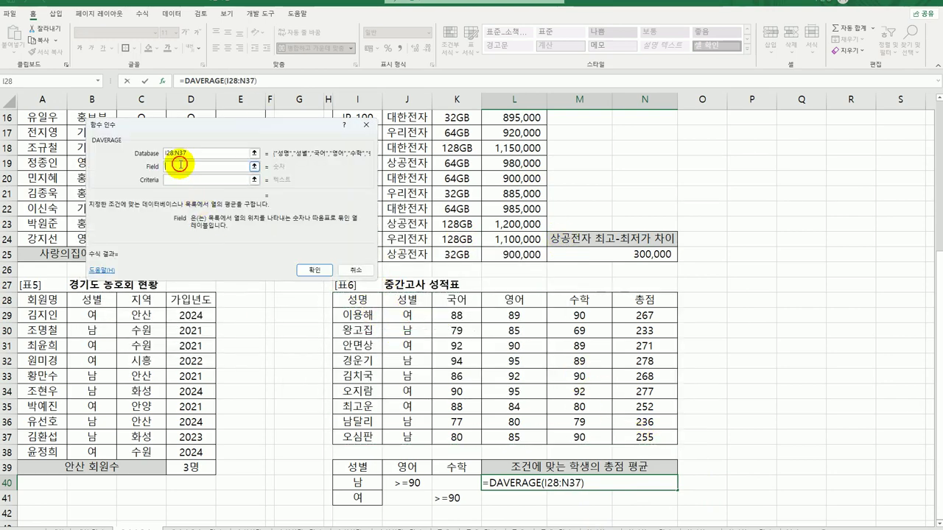
pyautogui.click(652, 302)
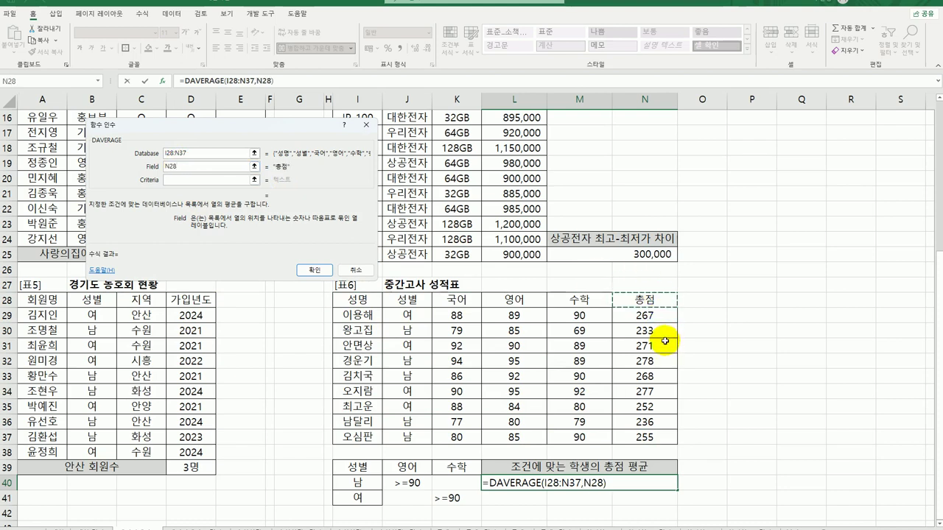
pyautogui.click(184, 181)
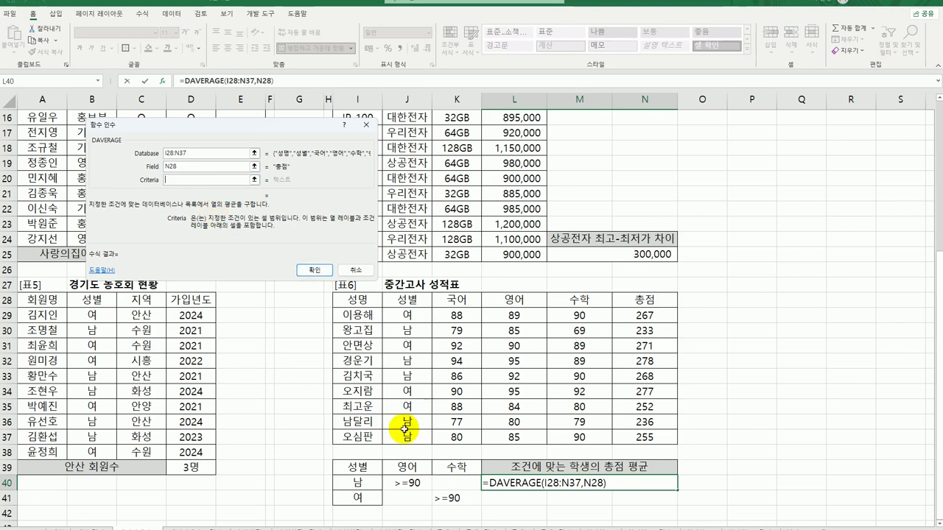
pyautogui.moveTo(355, 467); pyautogui.dragTo(446, 504)
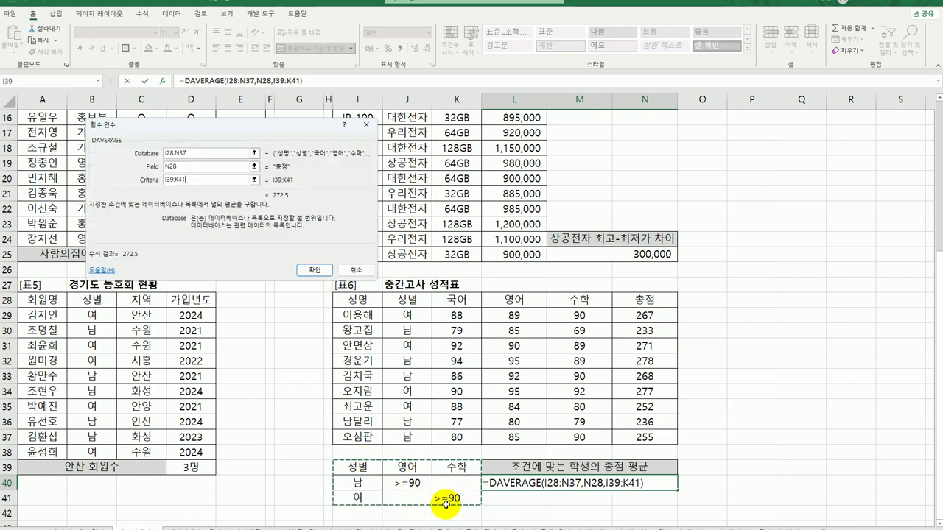
pyautogui.click(314, 270)
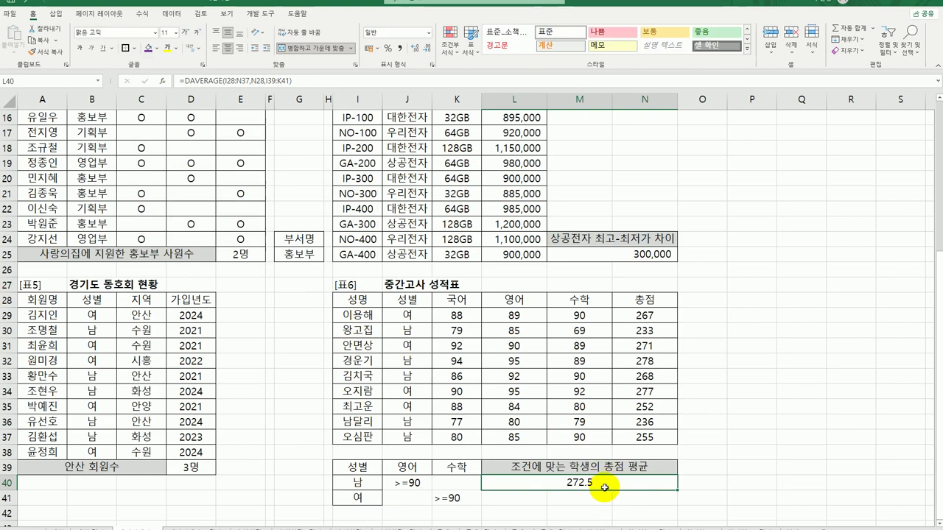
pyautogui.scroll(5, 604, 487)
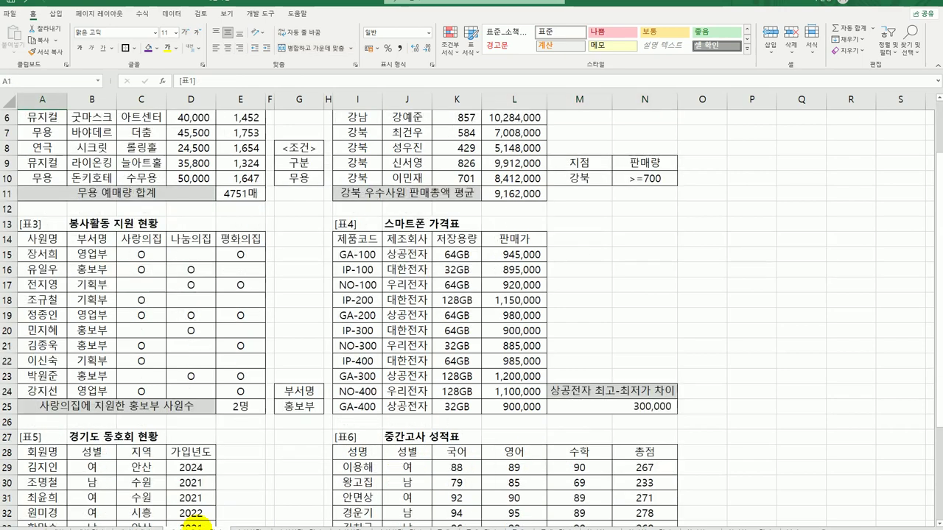
pyautogui.scroll(2, 211, 405)
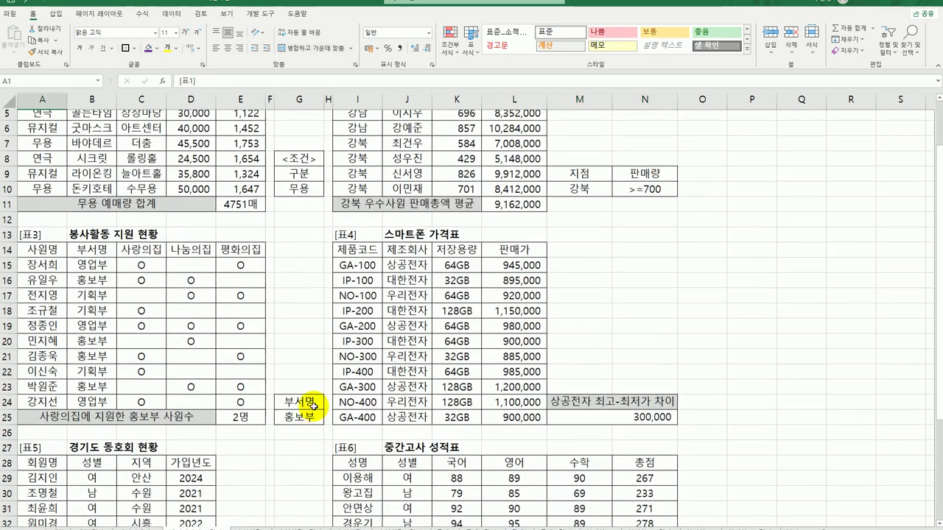